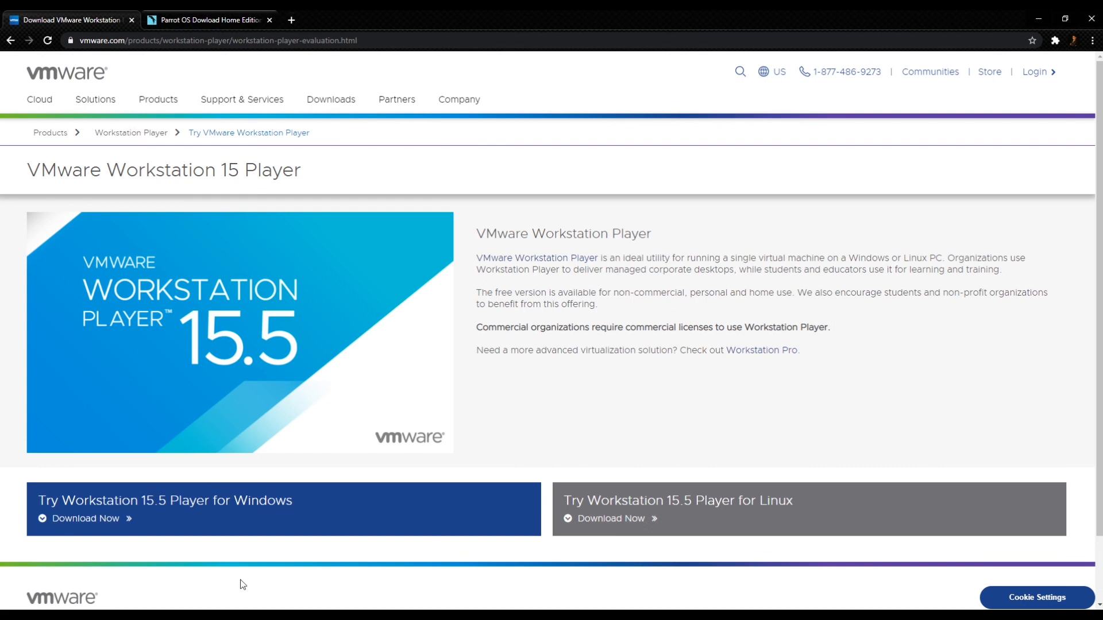
Step: Download the Parrot Security KDE ISO directly from the ParrotOS 4.10 download page, proceeding with KDE on the bug notice
left_click(196, 21)
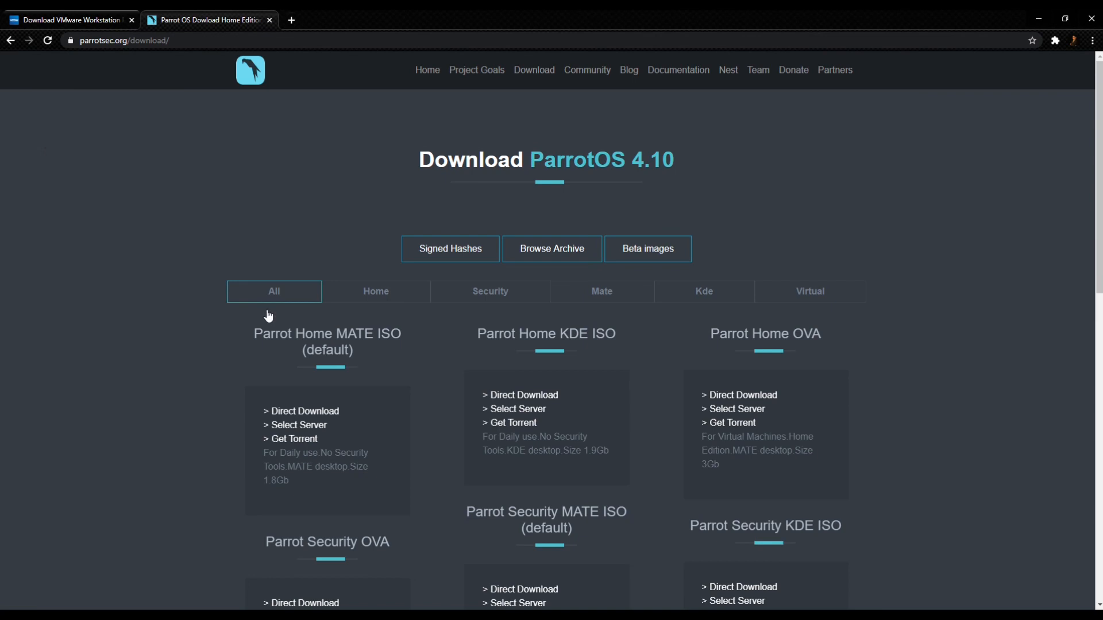
left_click(725, 294)
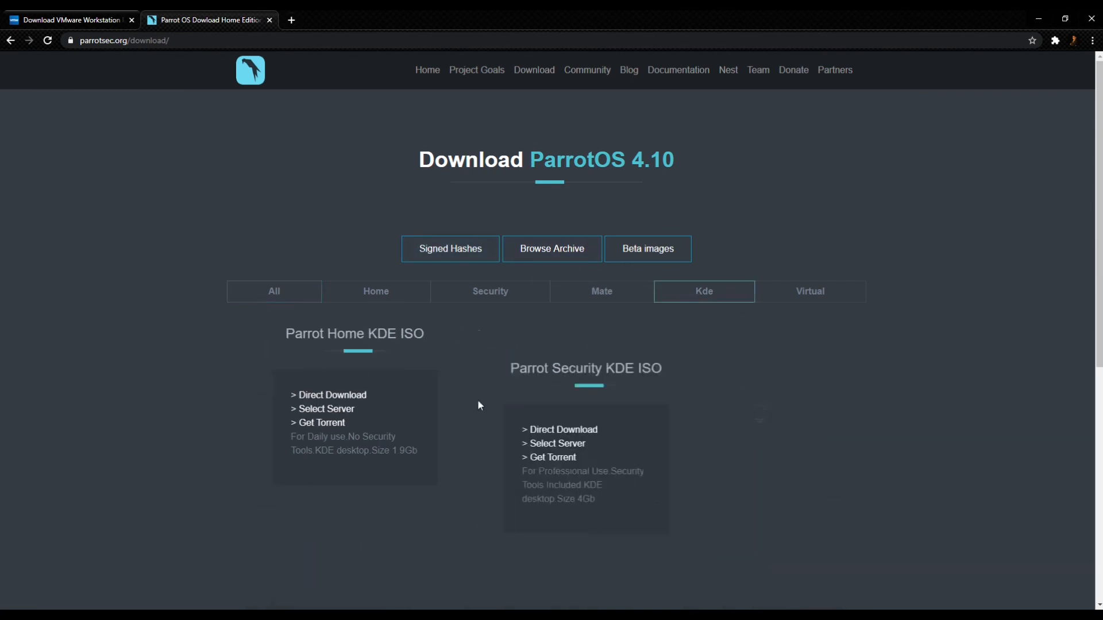
scroll(628, 167, "down", 3)
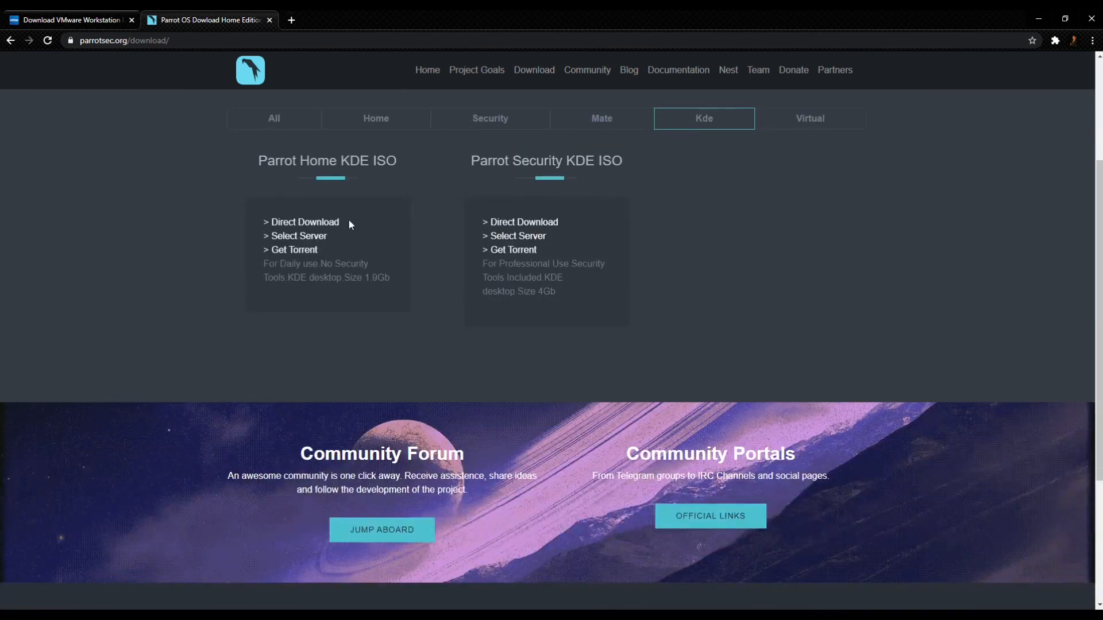
left_click(539, 224)
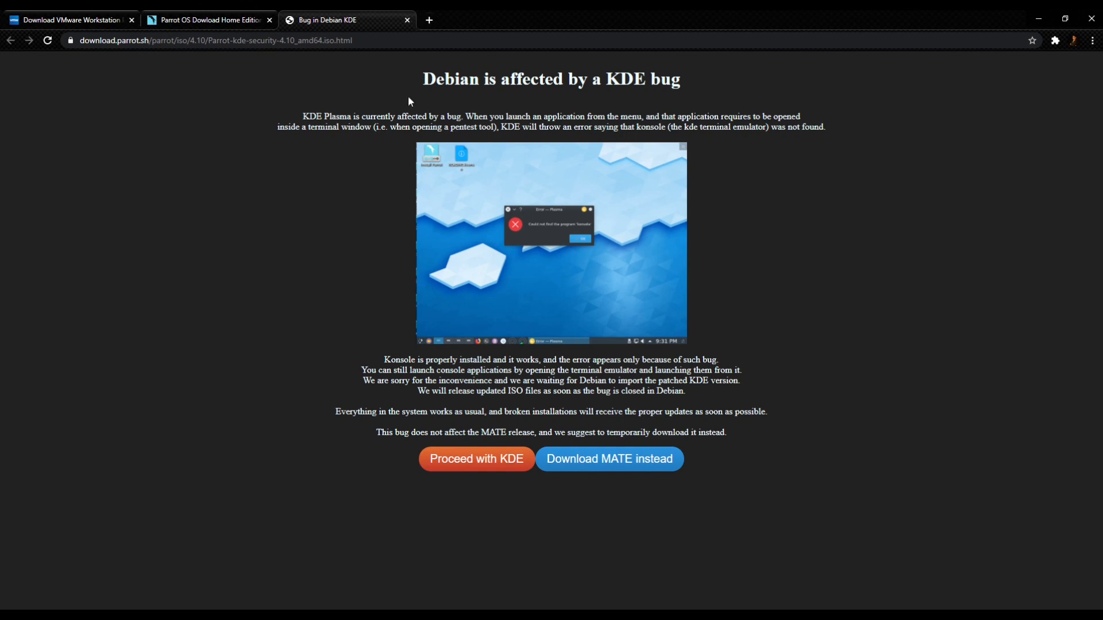
left_click(553, 464)
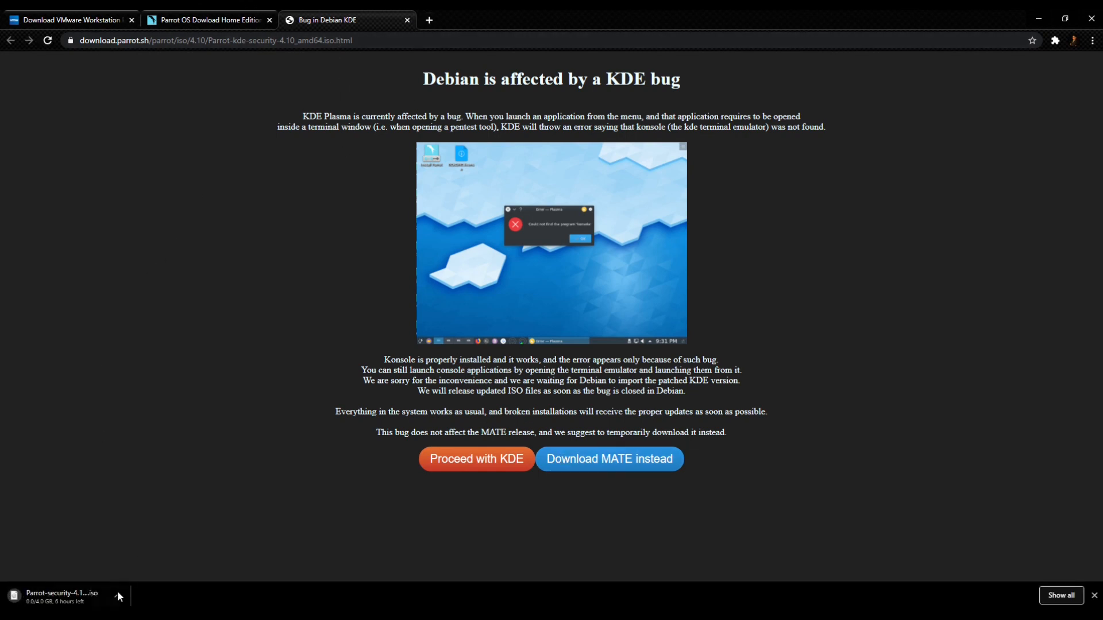
Step: Cancel the running Parrot Security ISO download and close the Debian KDE bug page
left_click(116, 595)
left_click(123, 574)
left_click(408, 19)
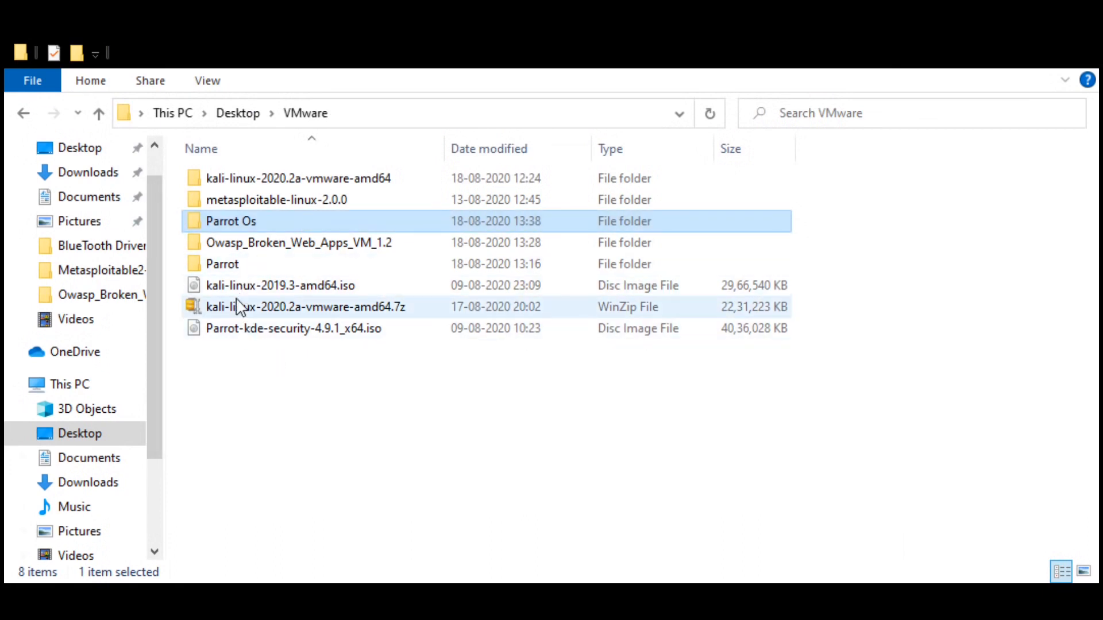
Step: Use Parrot-kde-security-4.9.1_x64.iso as the new virtual machine's installer image and accept Linux, Debian 9.x 64-bit as the guest system
left_click(232, 329)
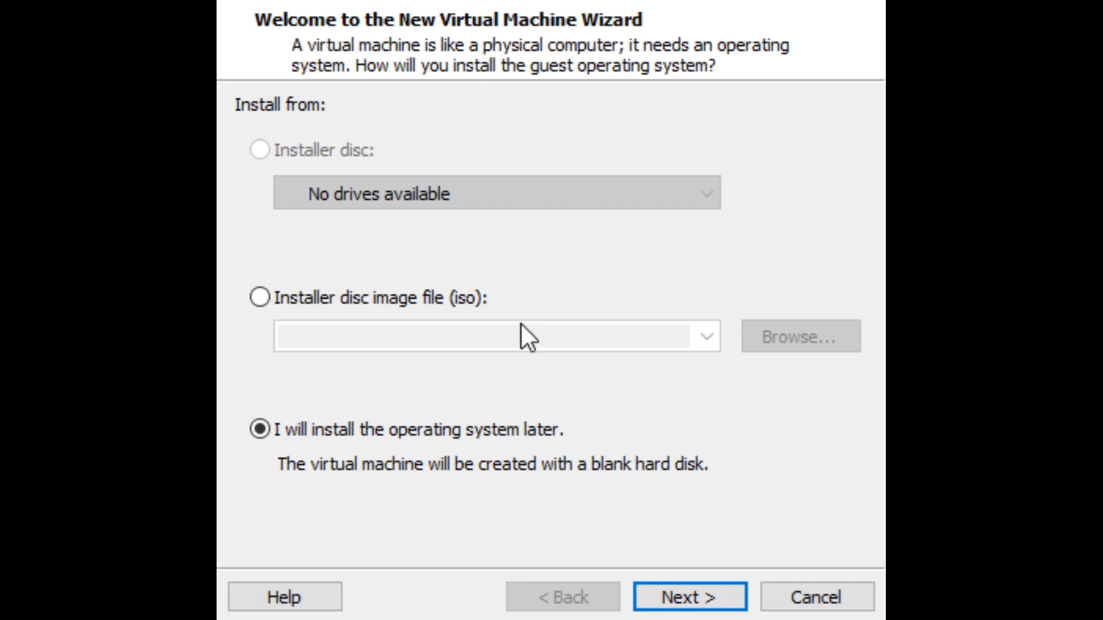
left_click(259, 297)
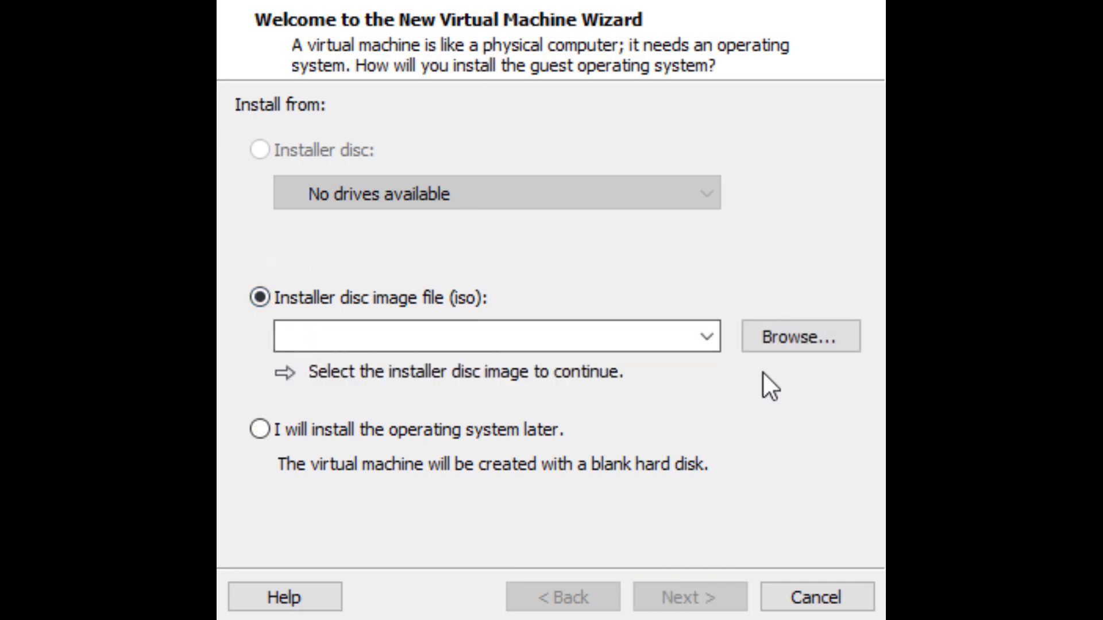
left_click(714, 338)
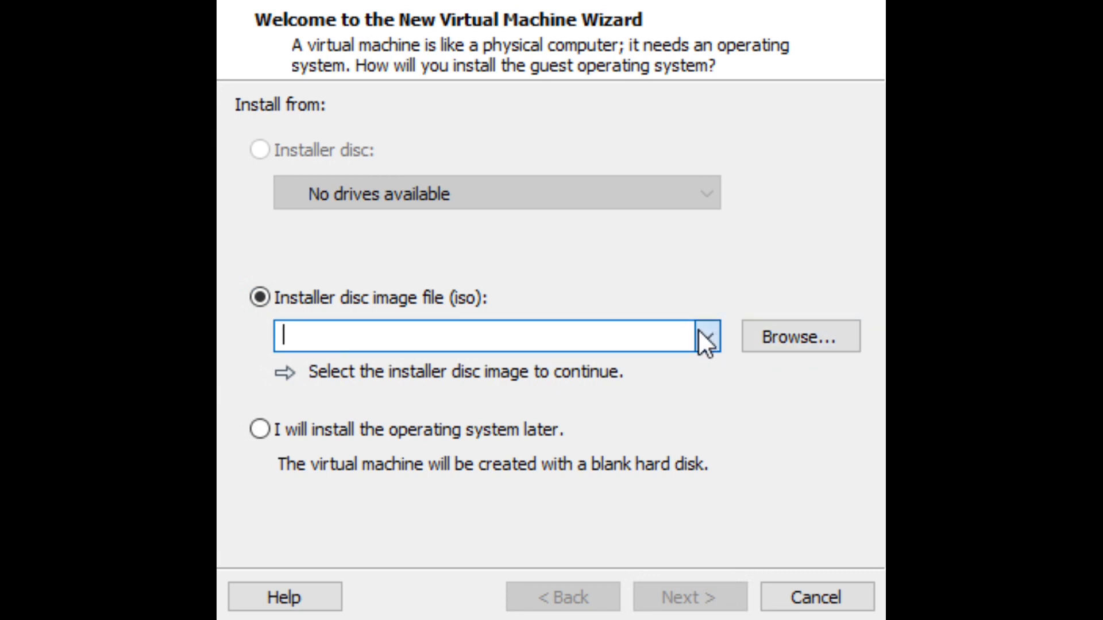
left_click(768, 315)
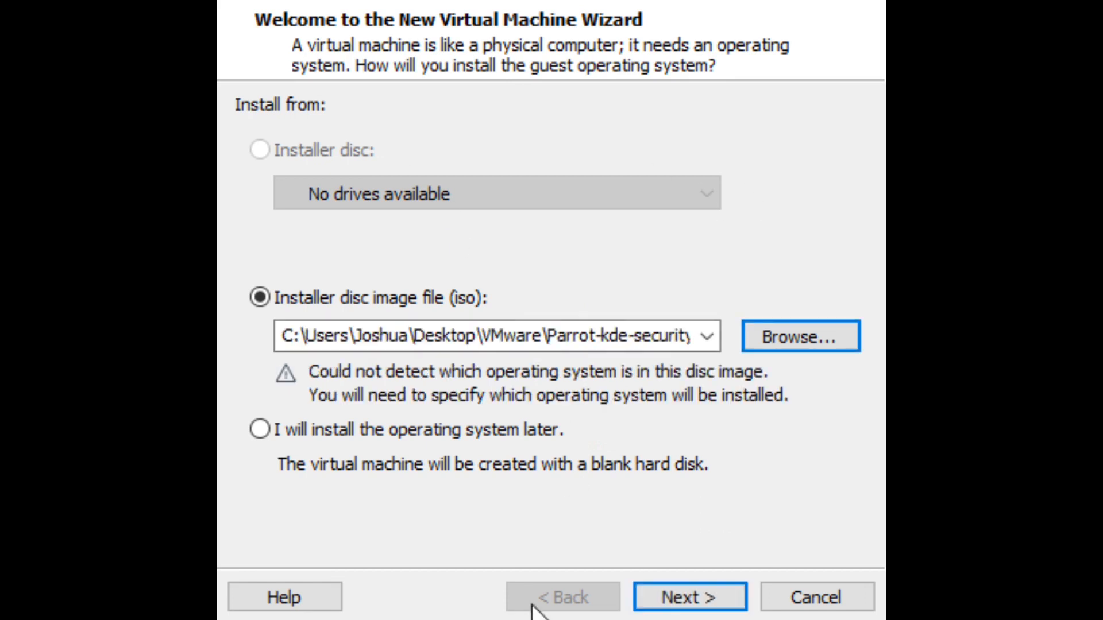
left_click(669, 604)
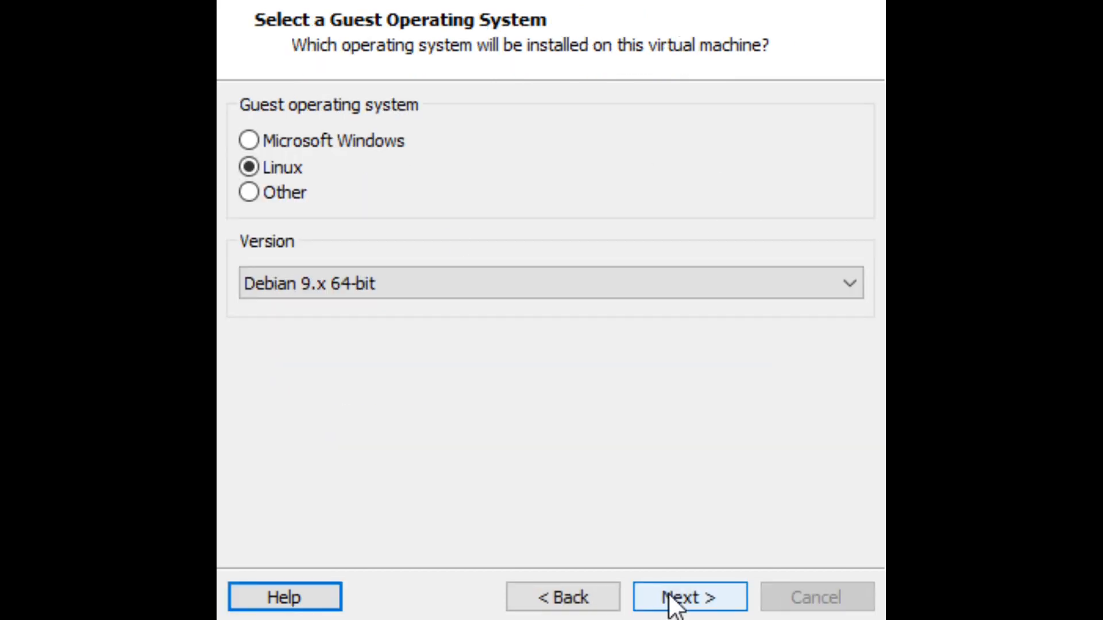
left_click(702, 597)
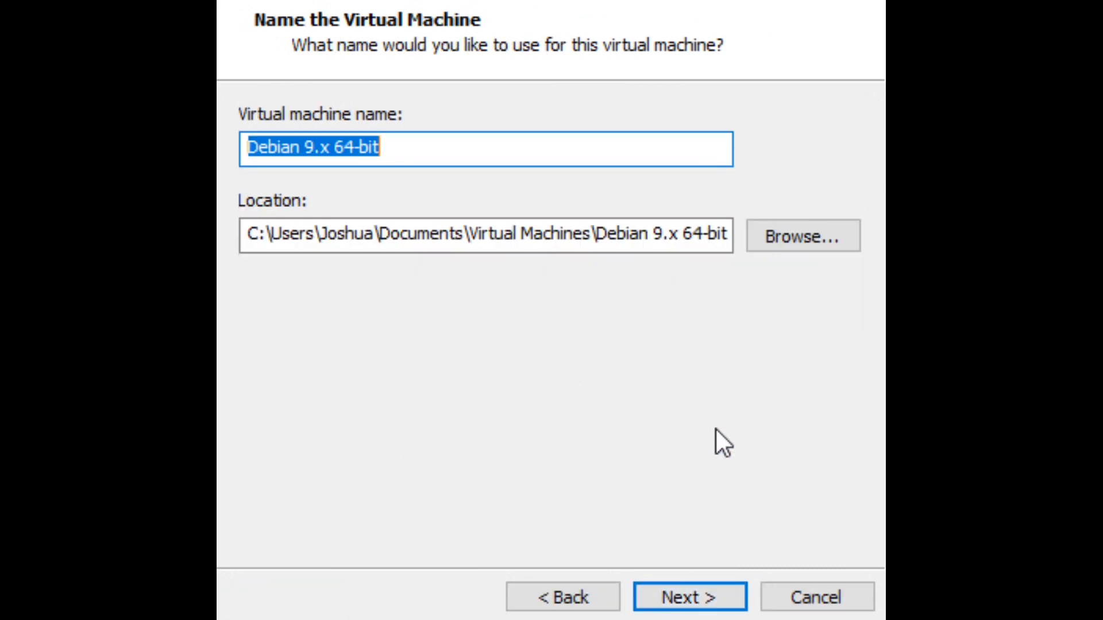
Step: Name the virtual machine Parrot OS and store it in the Parrot Os folder inside the desktop's VMware folder
type("Parrot OS")
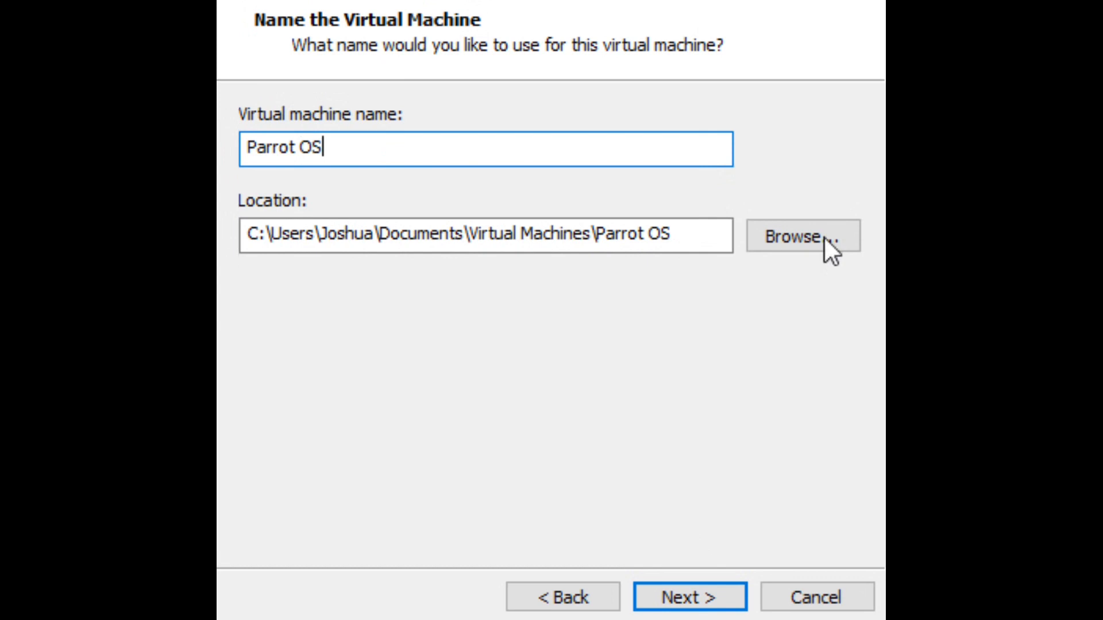
left_click(772, 249)
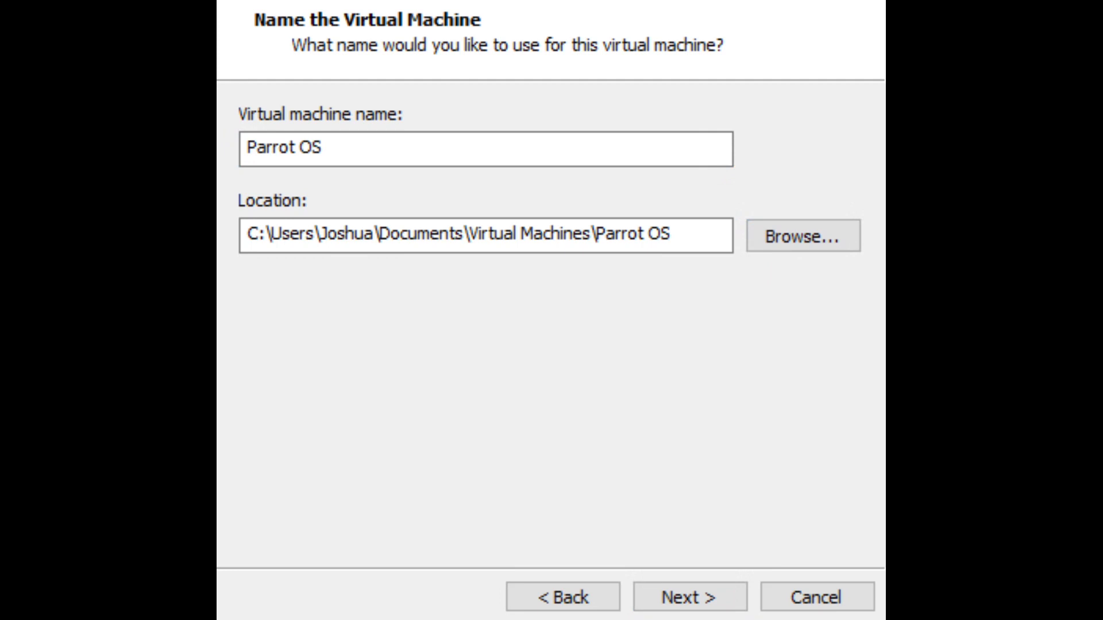
key("Return")
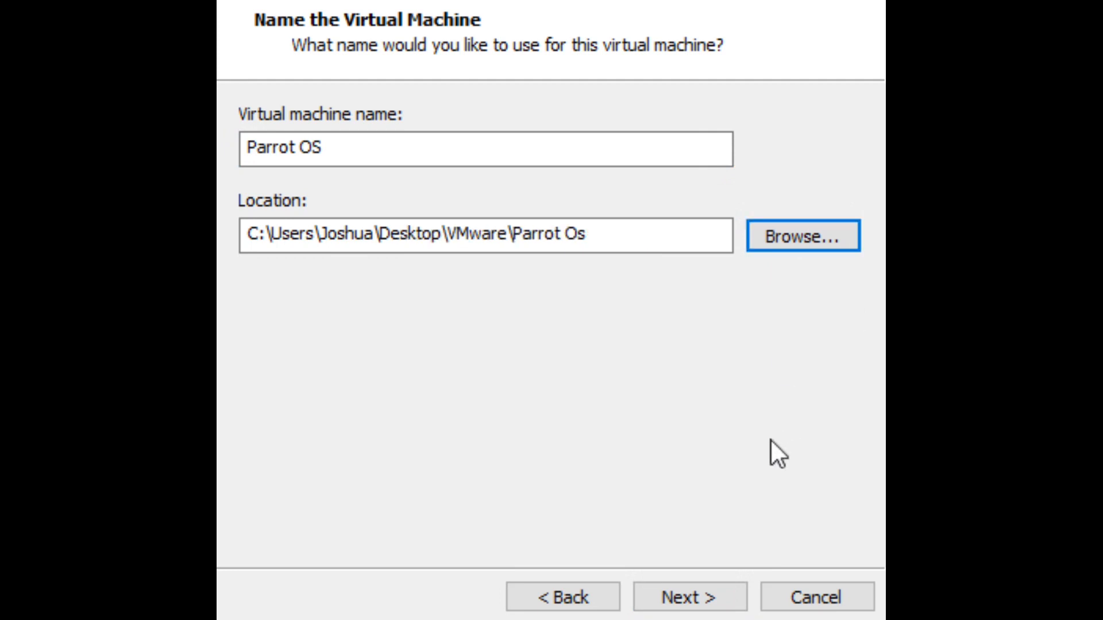
left_click(706, 598)
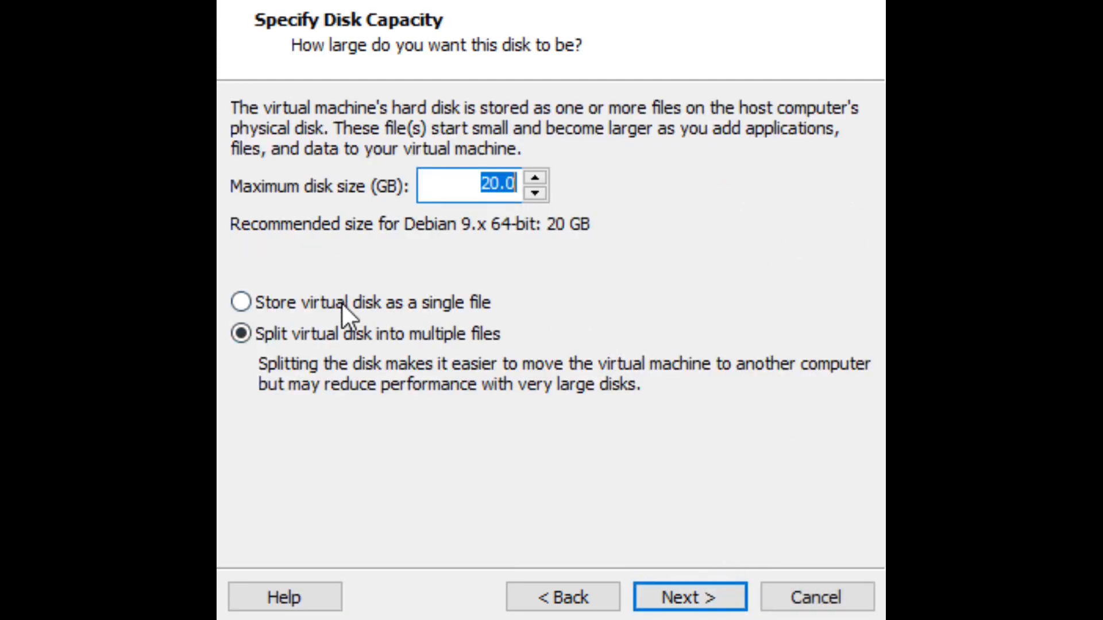
left_click(540, 175)
left_click(539, 175)
left_click(540, 175)
left_click(540, 175)
left_click(539, 175)
left_click(540, 175)
left_click(540, 175)
left_click(540, 175)
left_click(536, 175)
left_click(535, 175)
left_click(536, 193)
left_click_drag(537, 197, 537, 198)
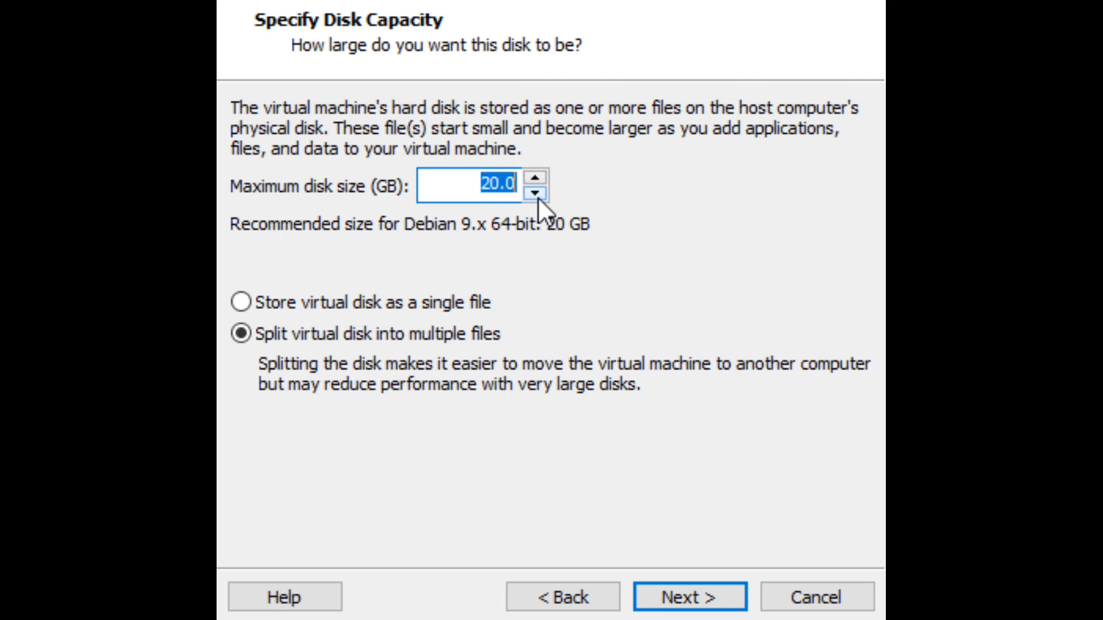
Step: Store the virtual disk as a single file and finish creating the Parrot OS virtual machine
left_click(311, 304)
left_click(689, 601)
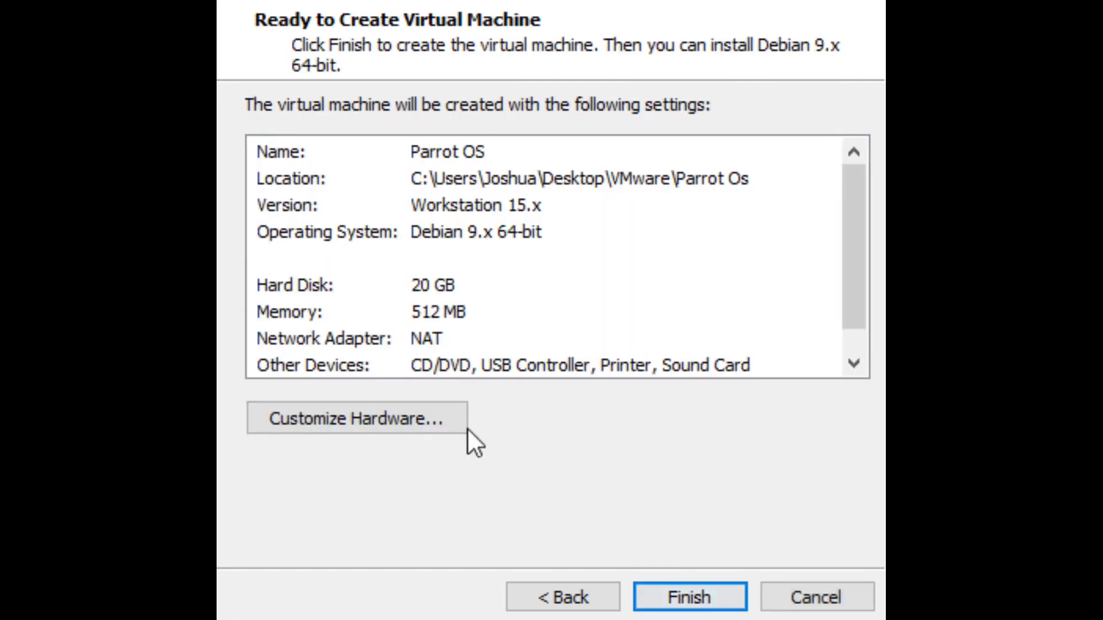
left_click(649, 598)
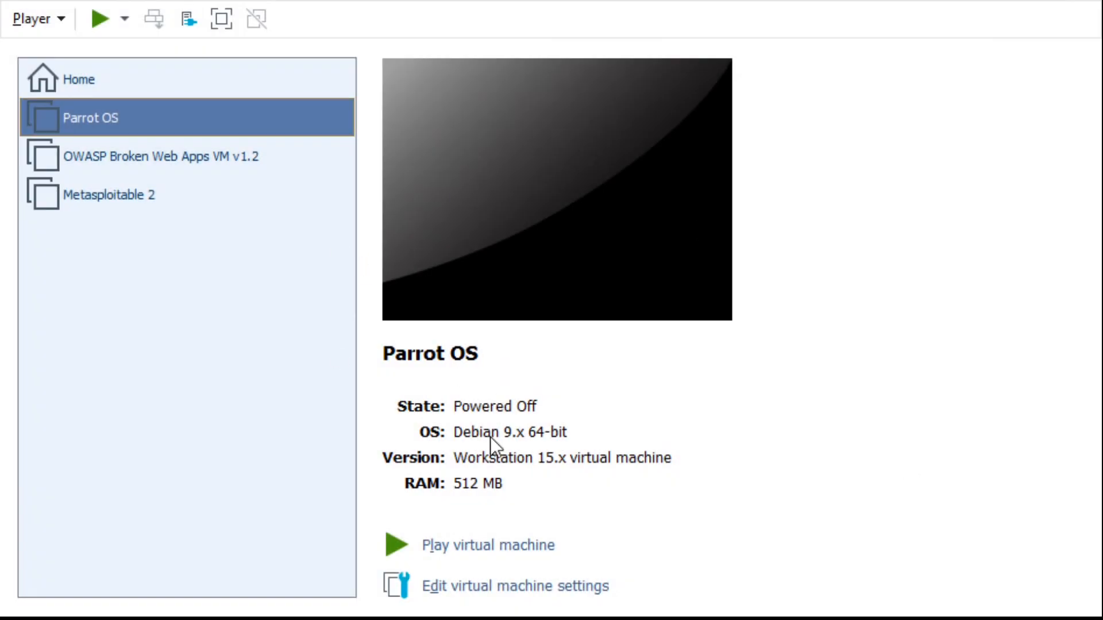
Step: Set the Parrot OS virtual machine's memory to 2048 MB and its number of processor cores to 4
left_click(448, 587)
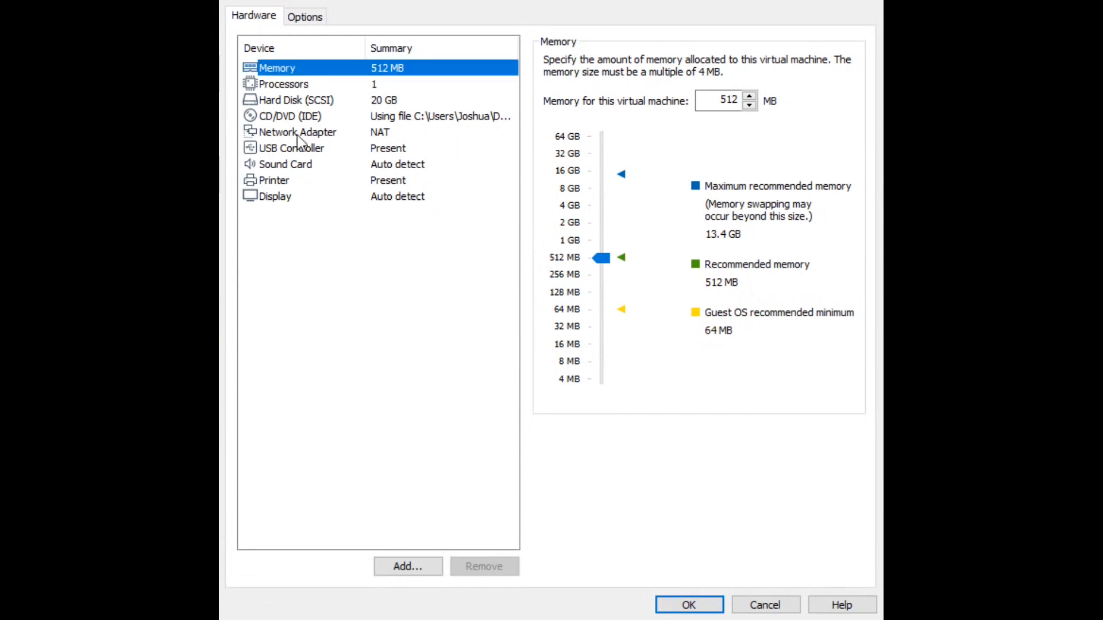
left_click(604, 190)
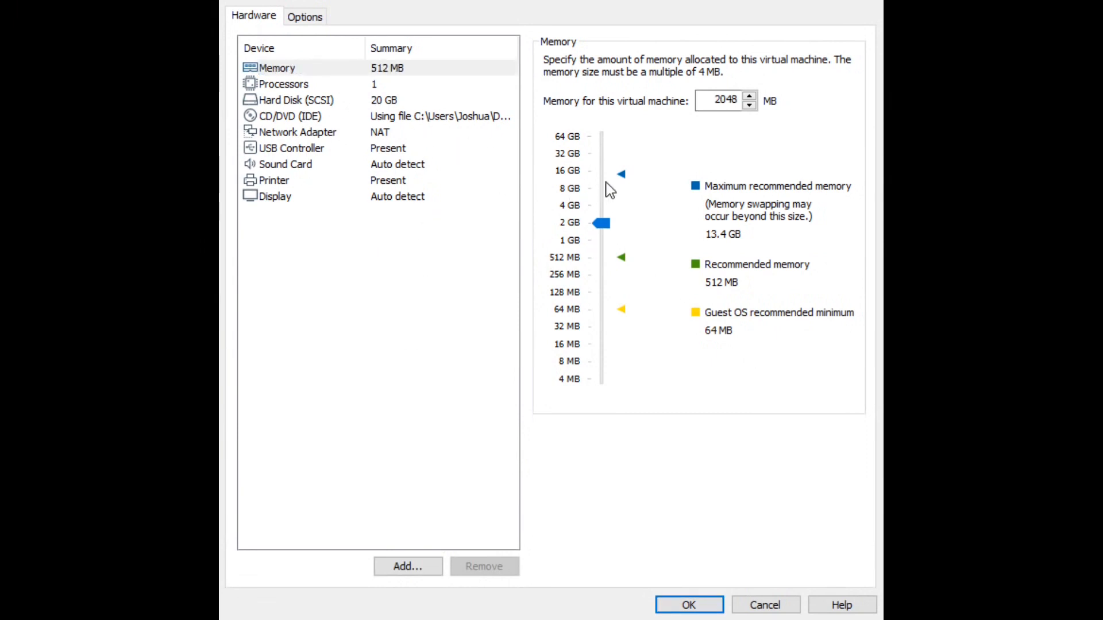
left_click(363, 86)
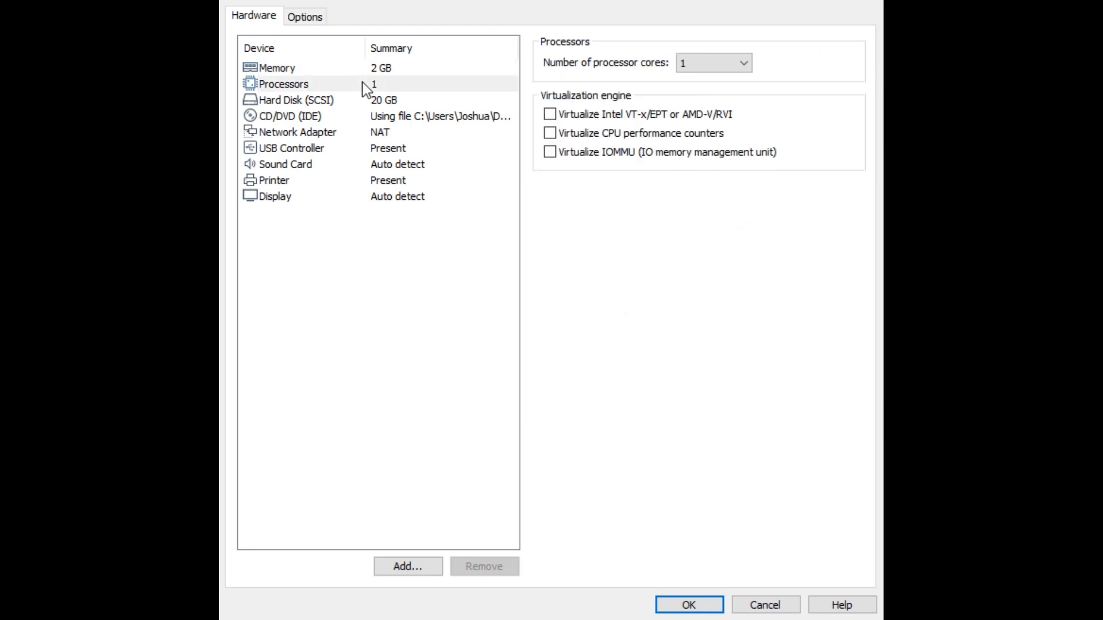
left_click(712, 64)
key("4")
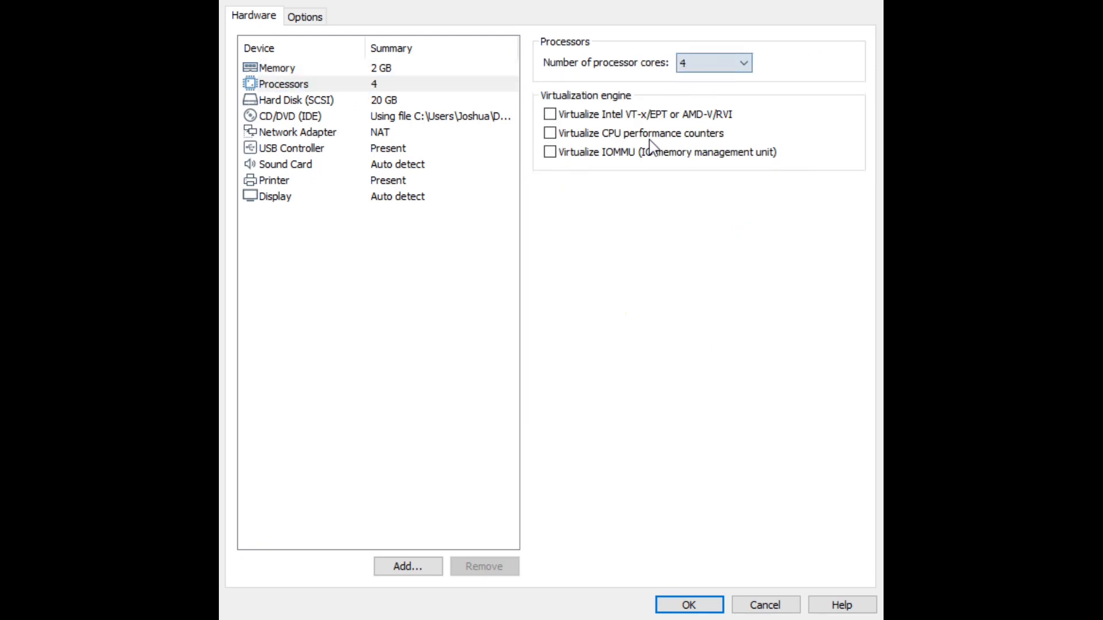
left_click(691, 604)
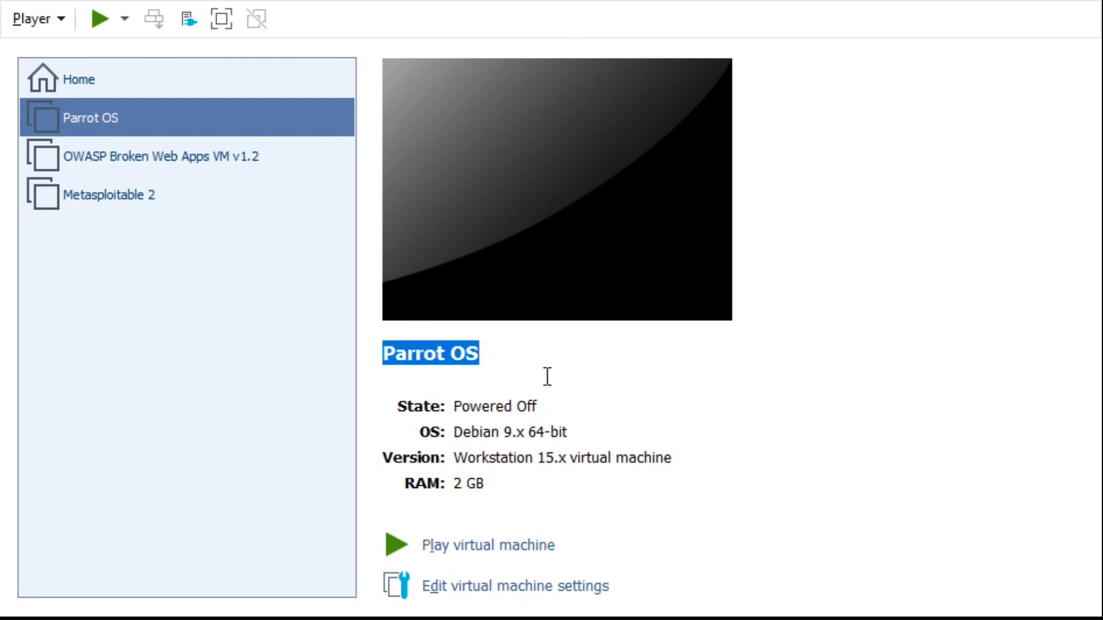
Step: Power on the Parrot OS virtual machine and open the Install options from its boot menu
left_click(528, 540)
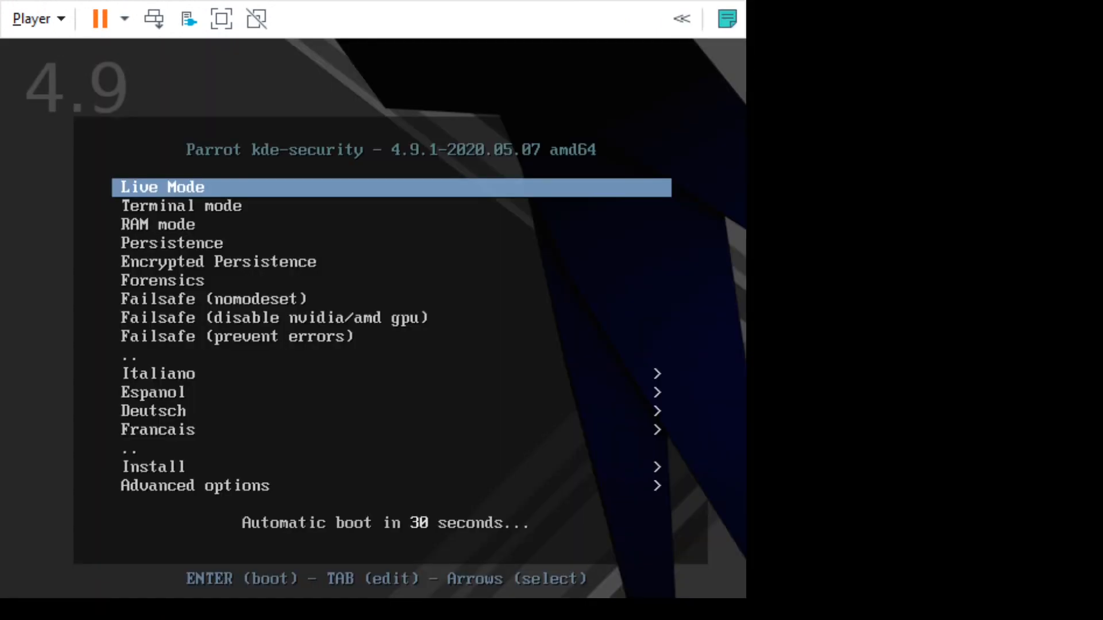
key("Down")
key("Down")
key("Down")
key("Down")
key("Down")
key("Down")
key("Down")
key("Down")
key("Down")
key("Down")
key("Down")
key("Down")
key("Down")
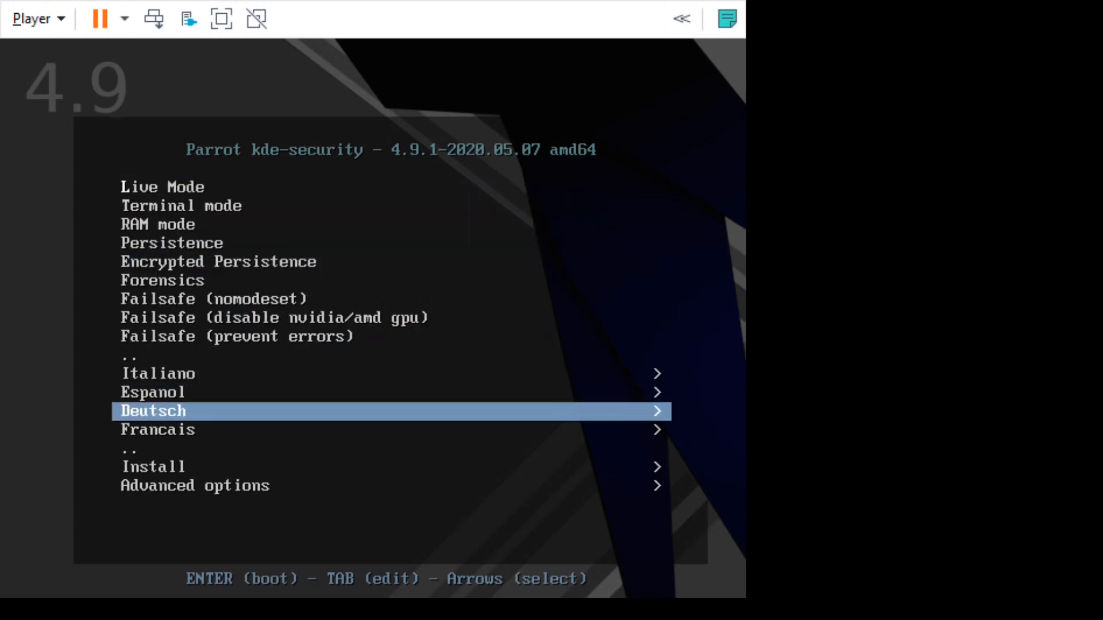
key("Down")
key("Up")
key("Return")
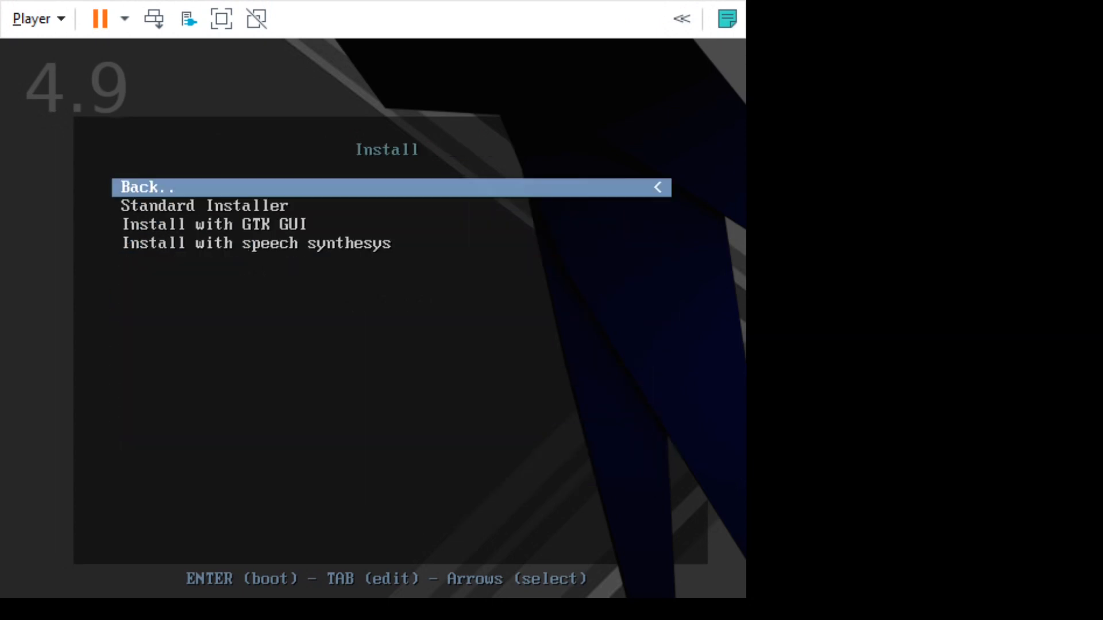
Step: Launch the Parrot installer using the Install with GTK GUI option
key("Down")
key("Down")
key("Return")
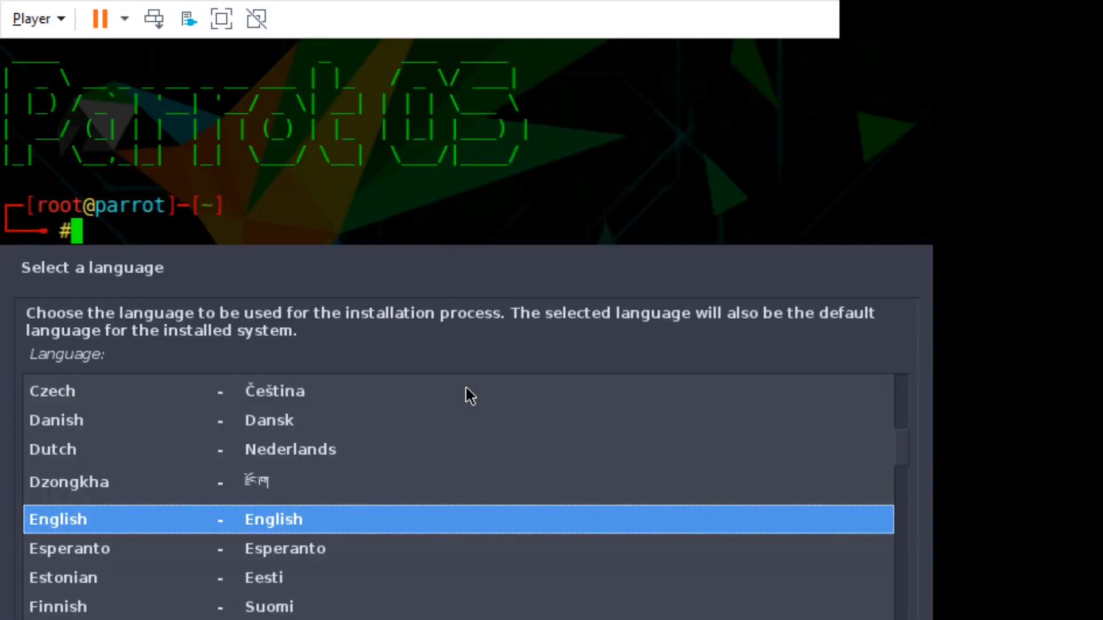
Step: Choose English as the installation language and India as the location
key("Return")
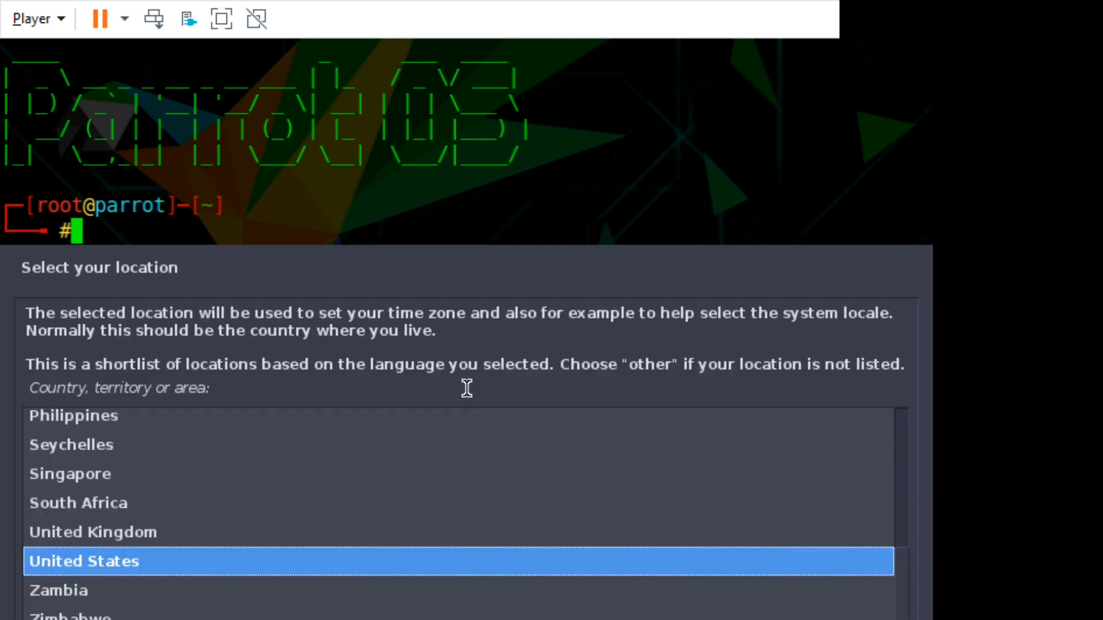
key("i")
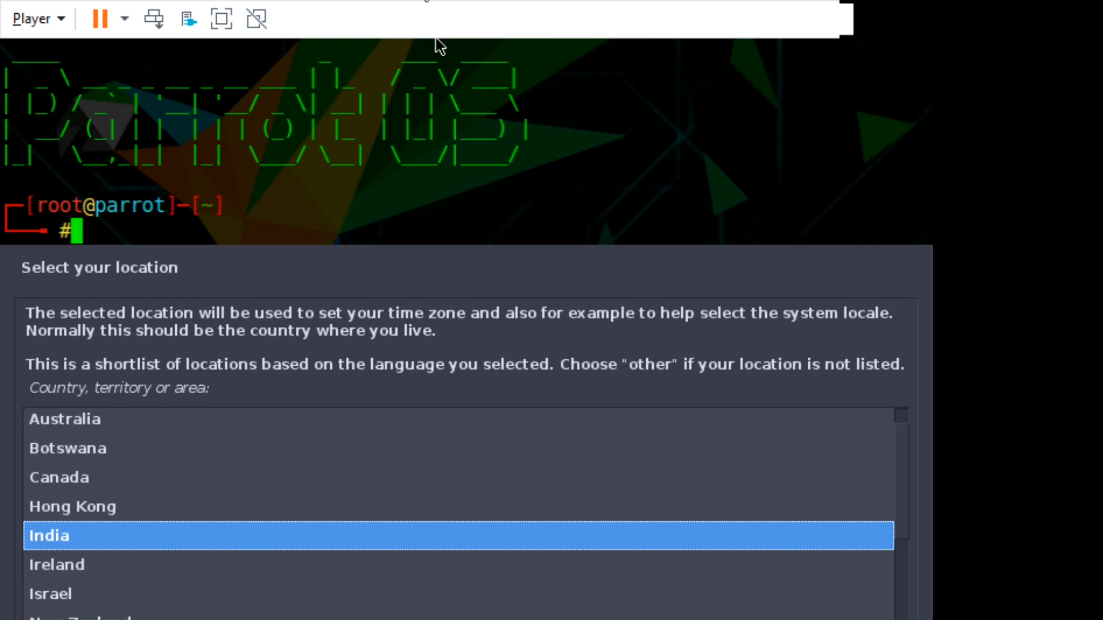
key("Return")
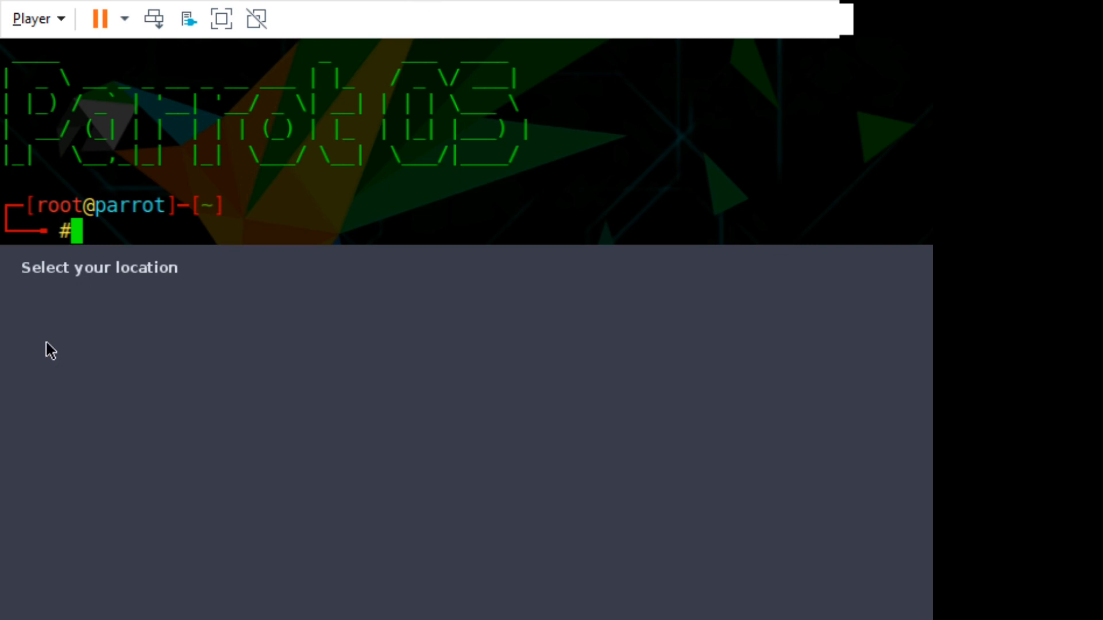
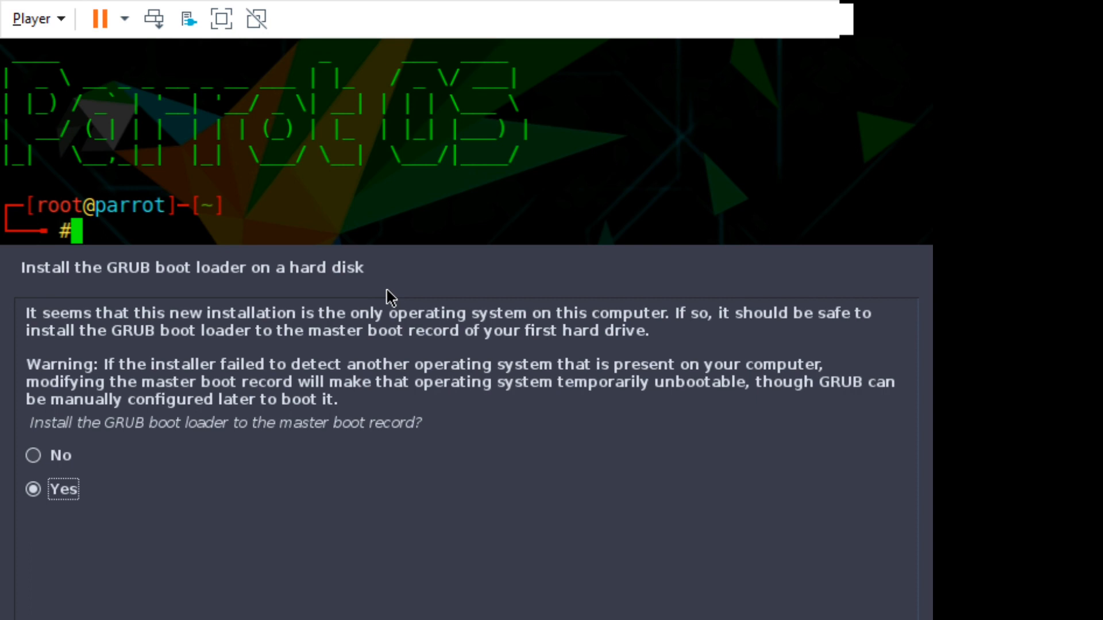
Step: Agree to install the GRUB boot loader to the master boot record, choosing /dev/sda as the device
key("Return")
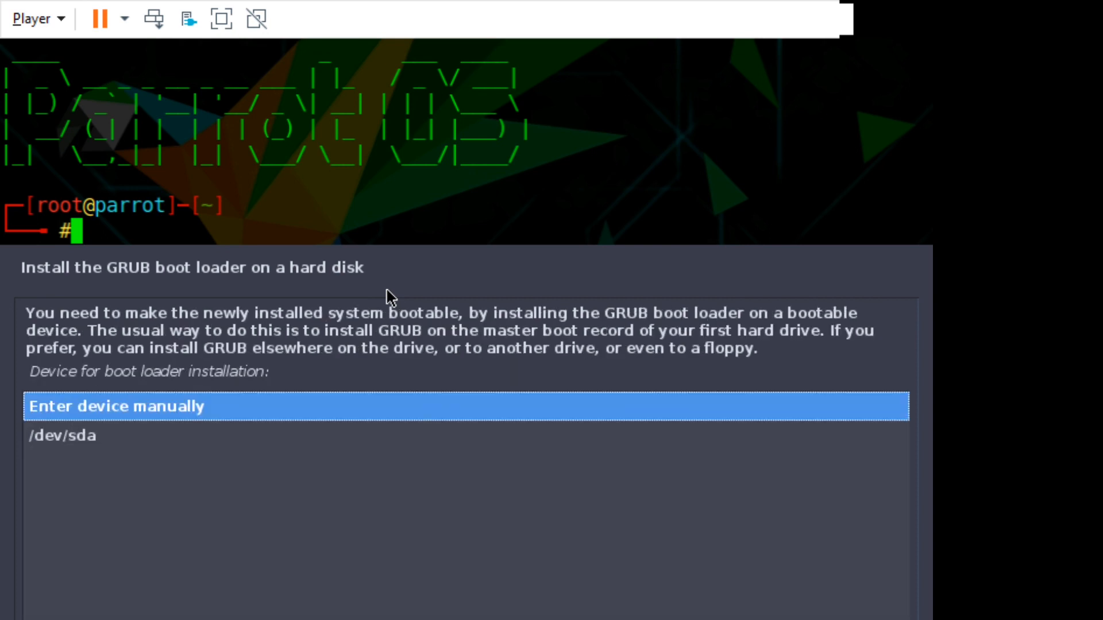
key("Down")
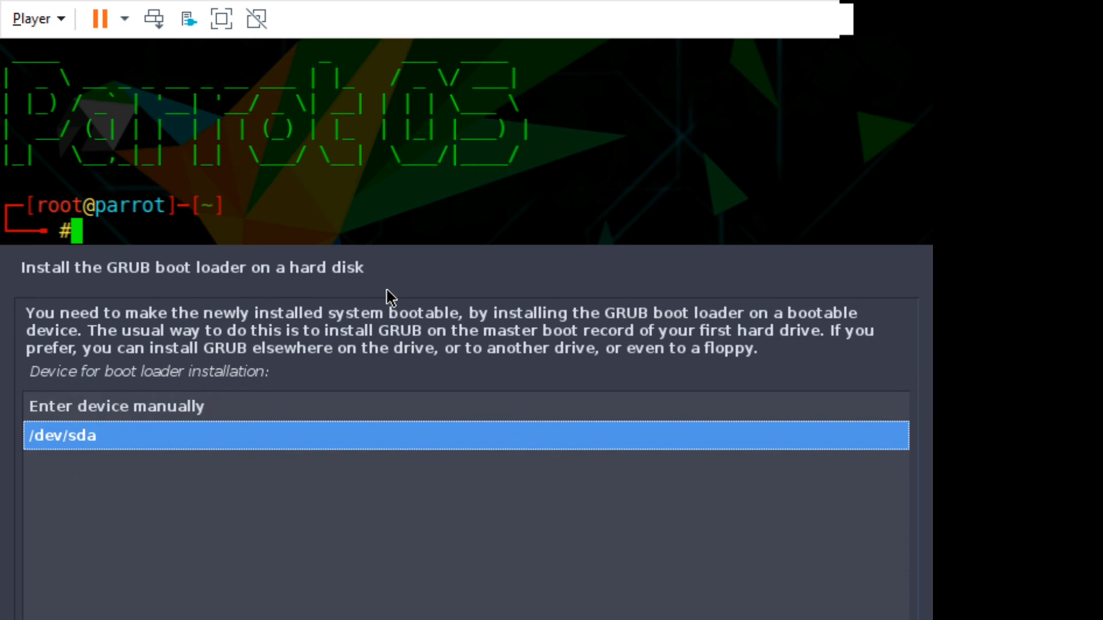
key("Return")
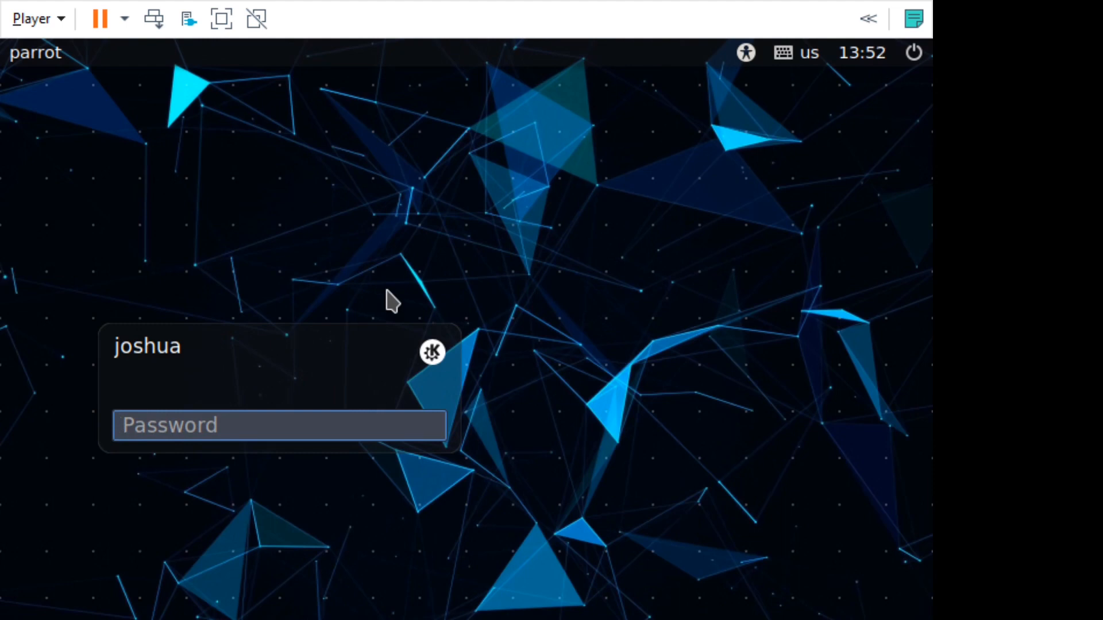
Step: Try to log in to the Parrot user account by entering its password
type("******")
key("Return")
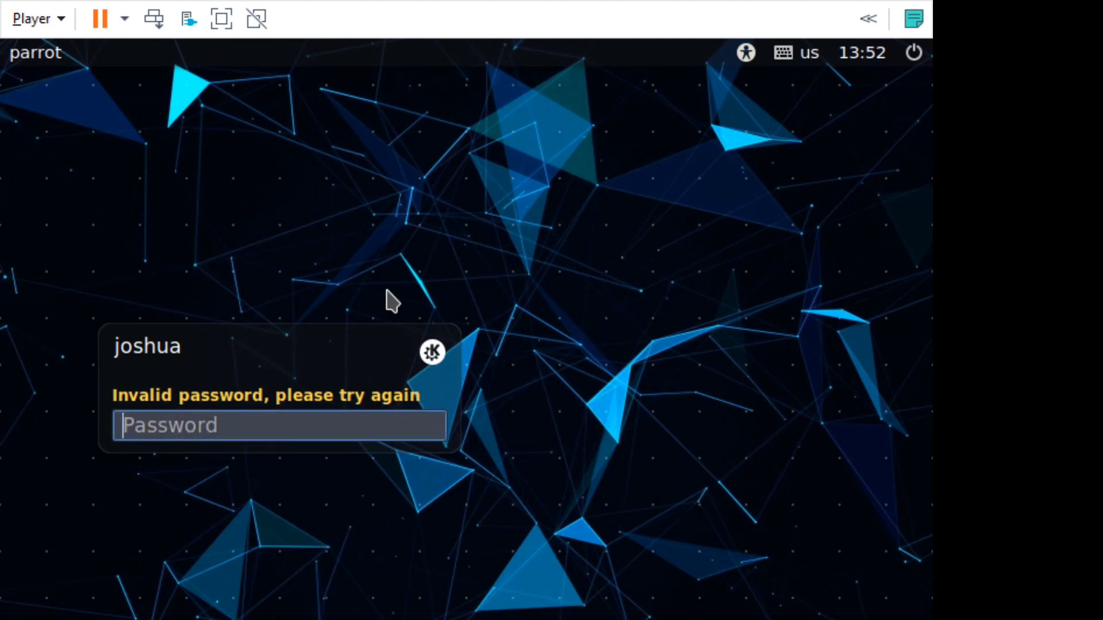
type("******")
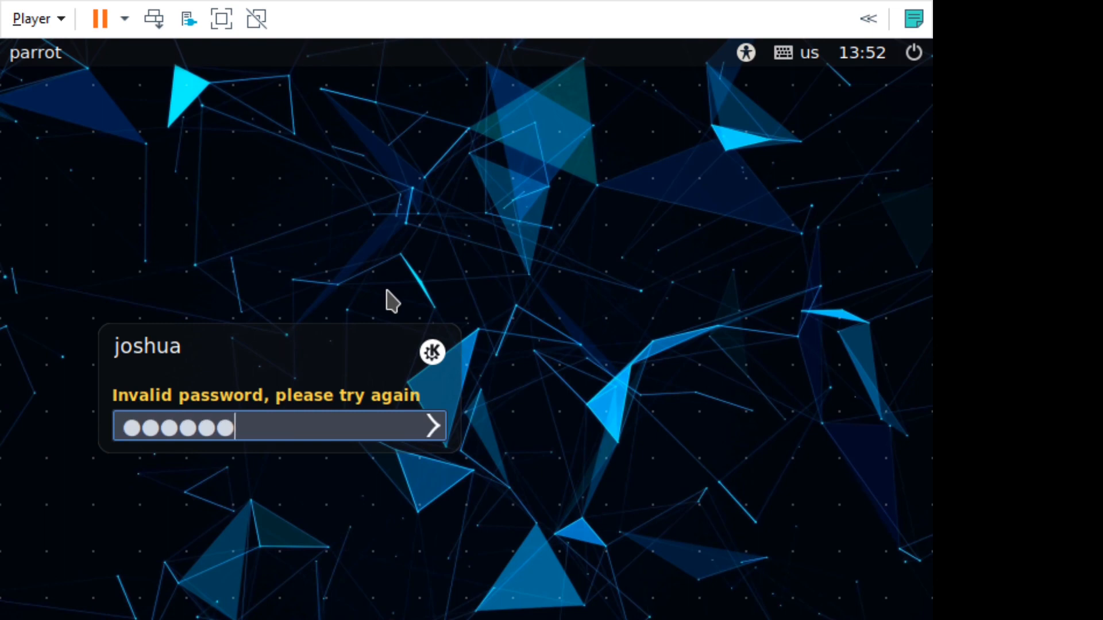
key("Return")
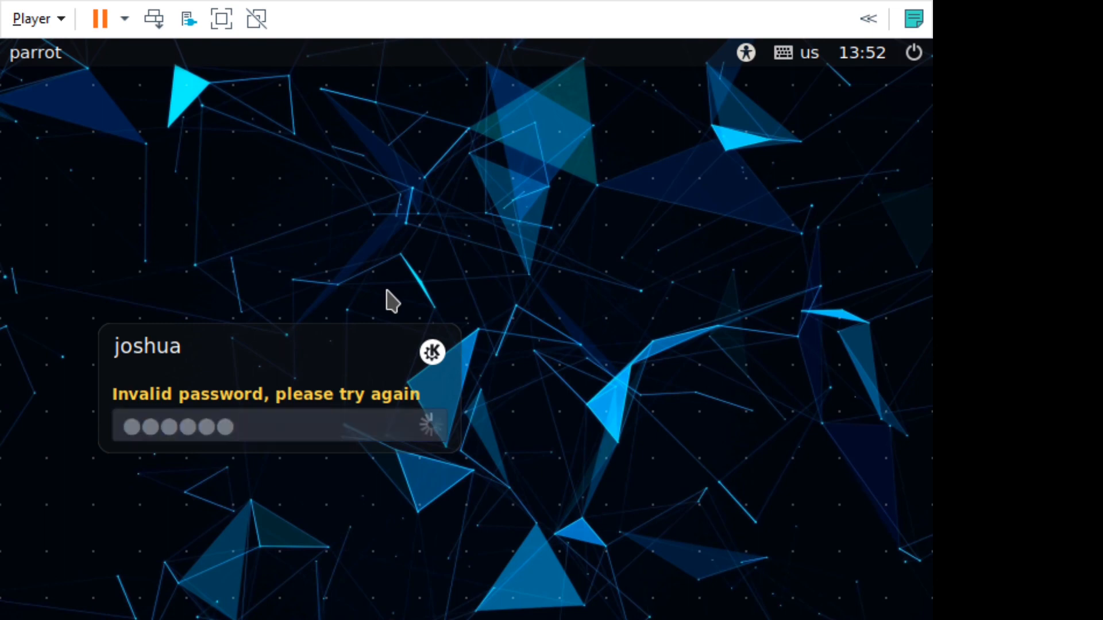
type("**")
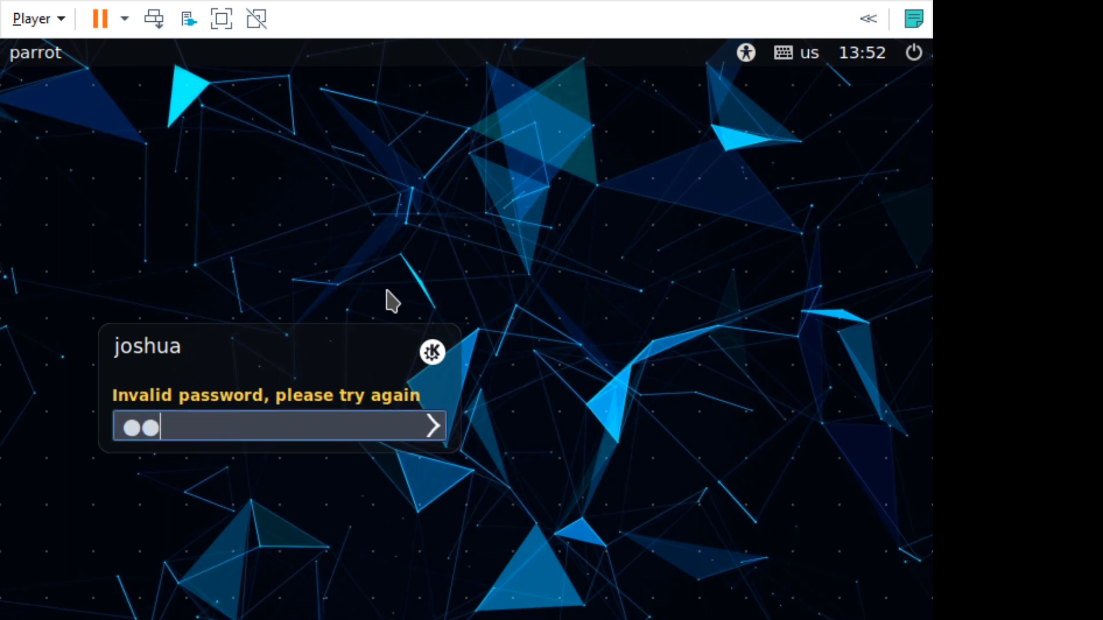
key("BackSpace")
type("*****")
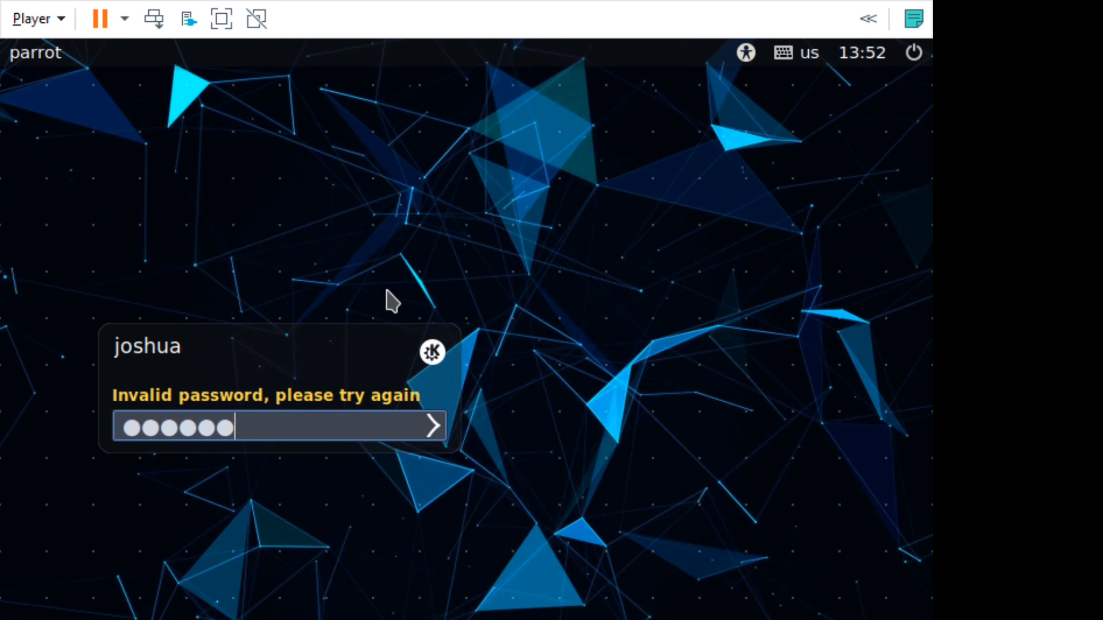
key("BackSpace")
type("**")
key("Return")
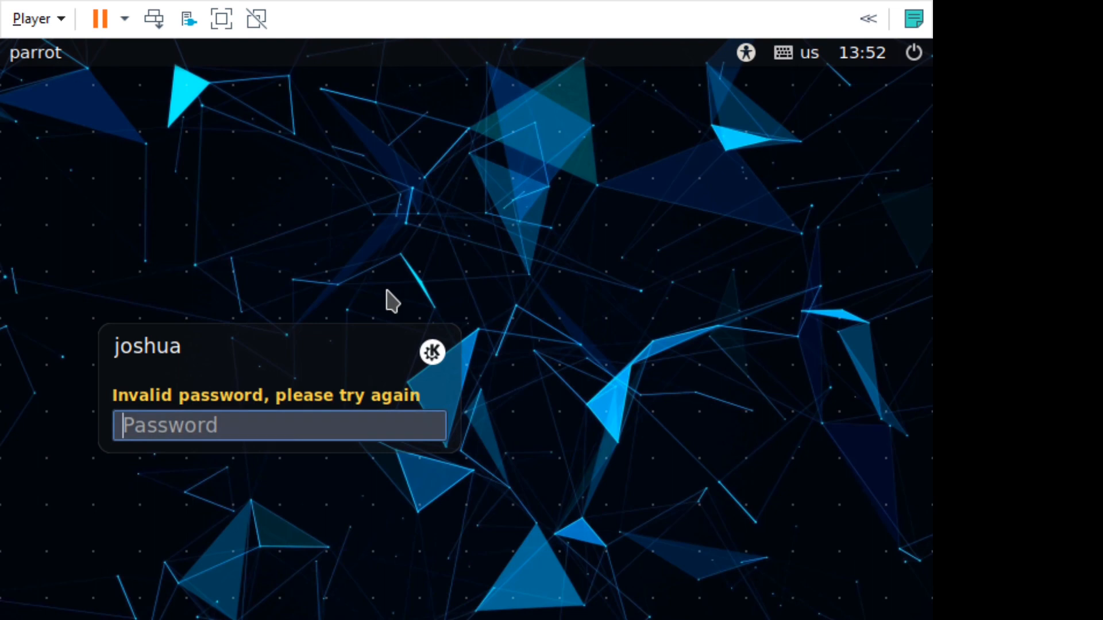
Step: Log in to the Parrot desktop with the account password and decline the check for updates
type("******")
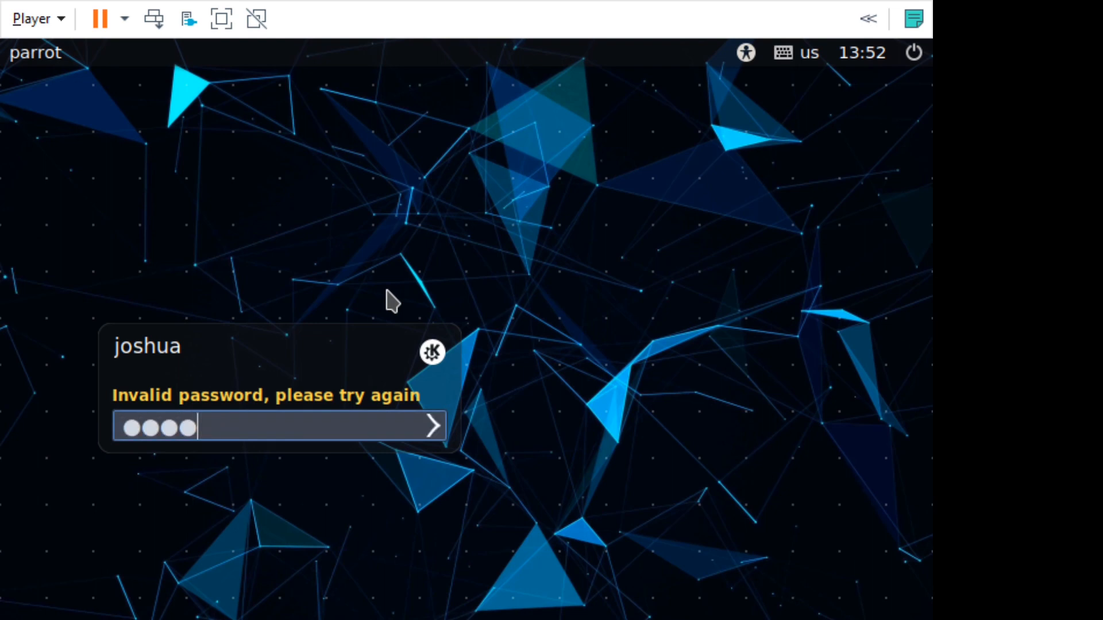
key("Return")
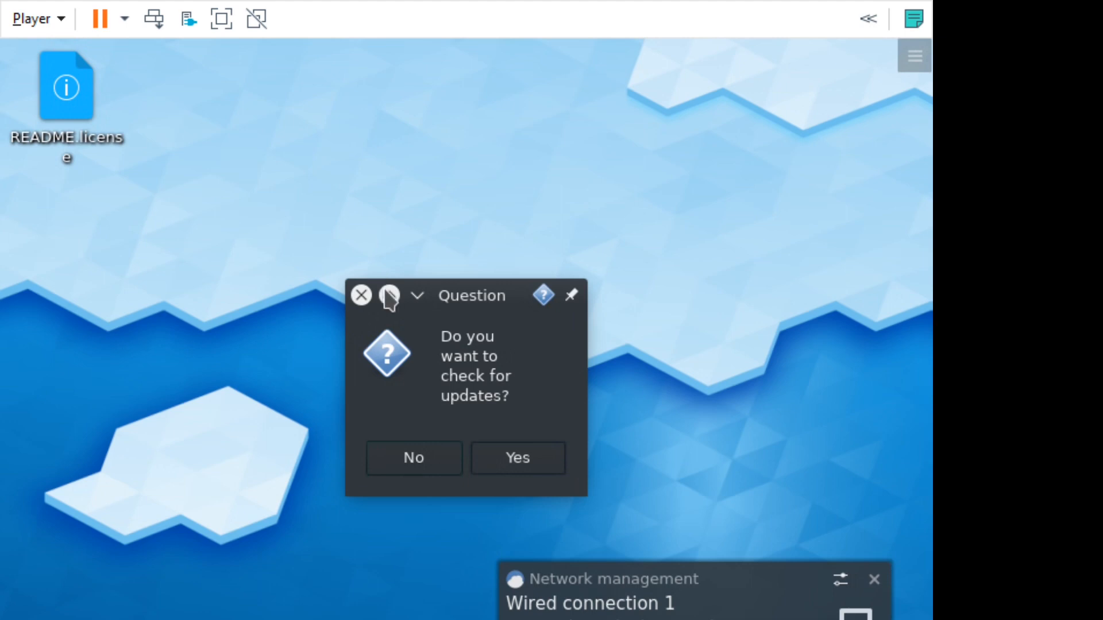
left_click(405, 453)
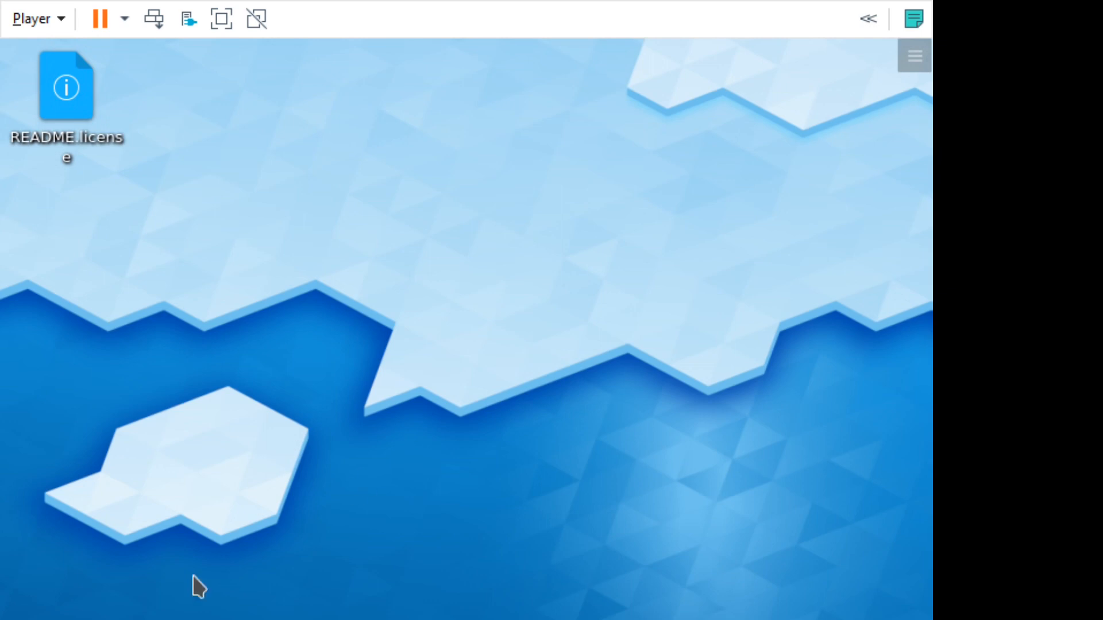
Step: Find System Settings by searching the application launcher for "setting" and open it
left_click(20, 619)
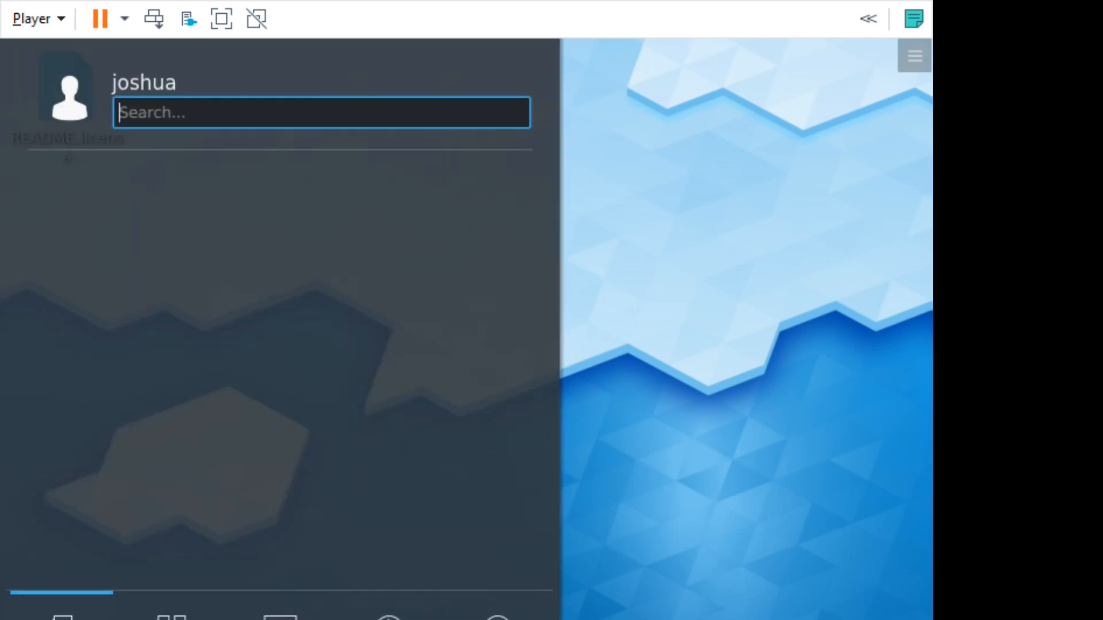
type("se")
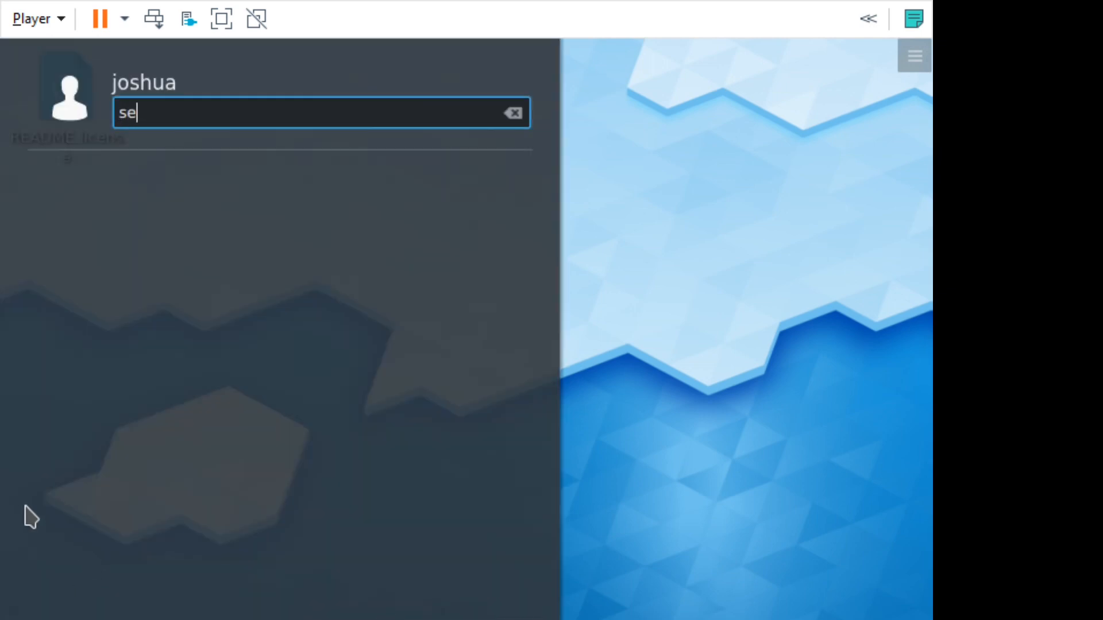
type("ttingd")
key("BackSpace")
key("Down")
key("Down")
key("Down")
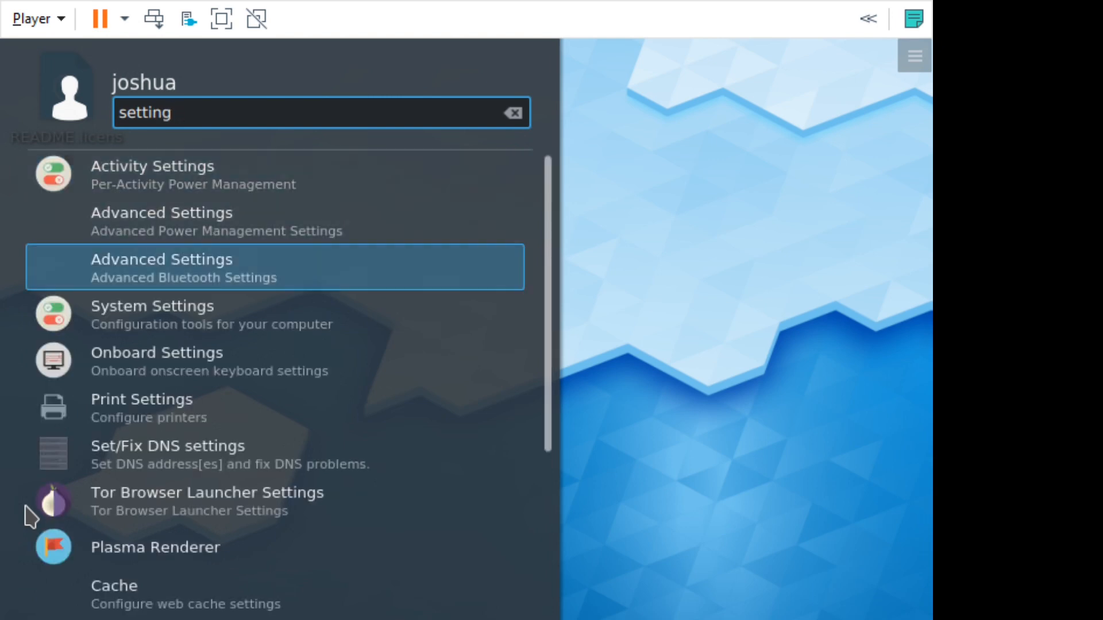
key("Return")
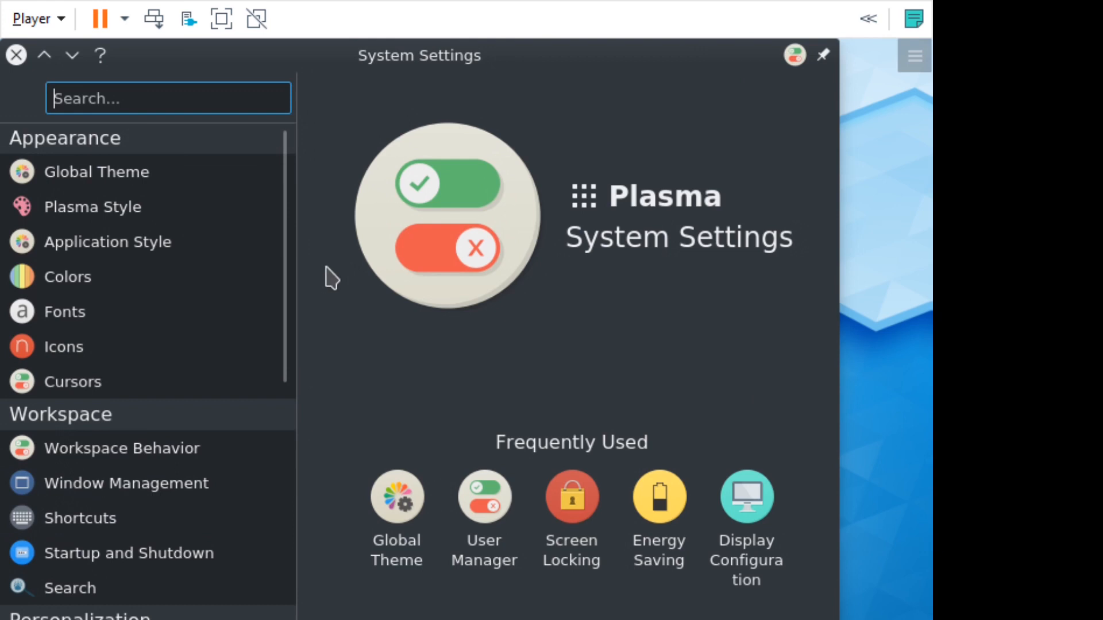
Step: Apply the HighContrast cursor theme in the Cursors settings
mouse_move(122, 237)
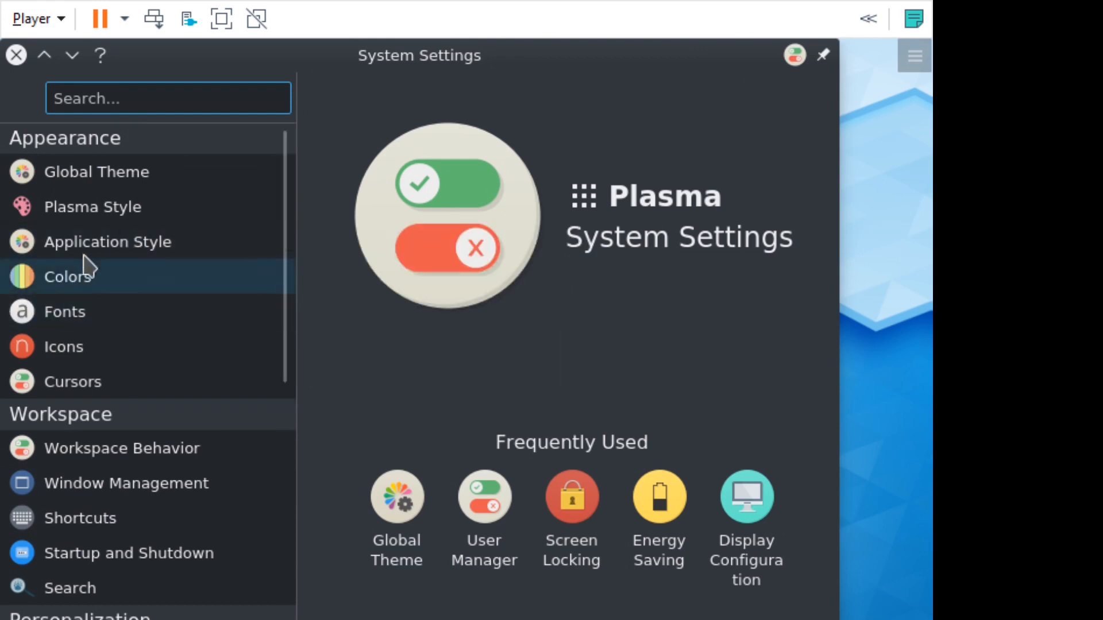
left_click(83, 377)
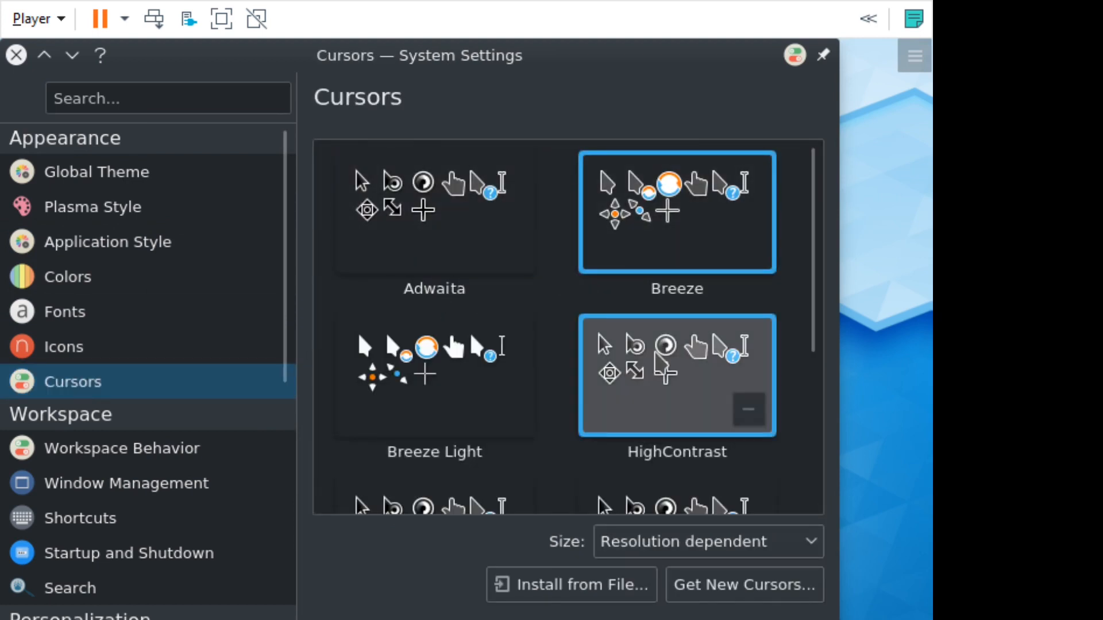
scroll(655, 353, "down", 2)
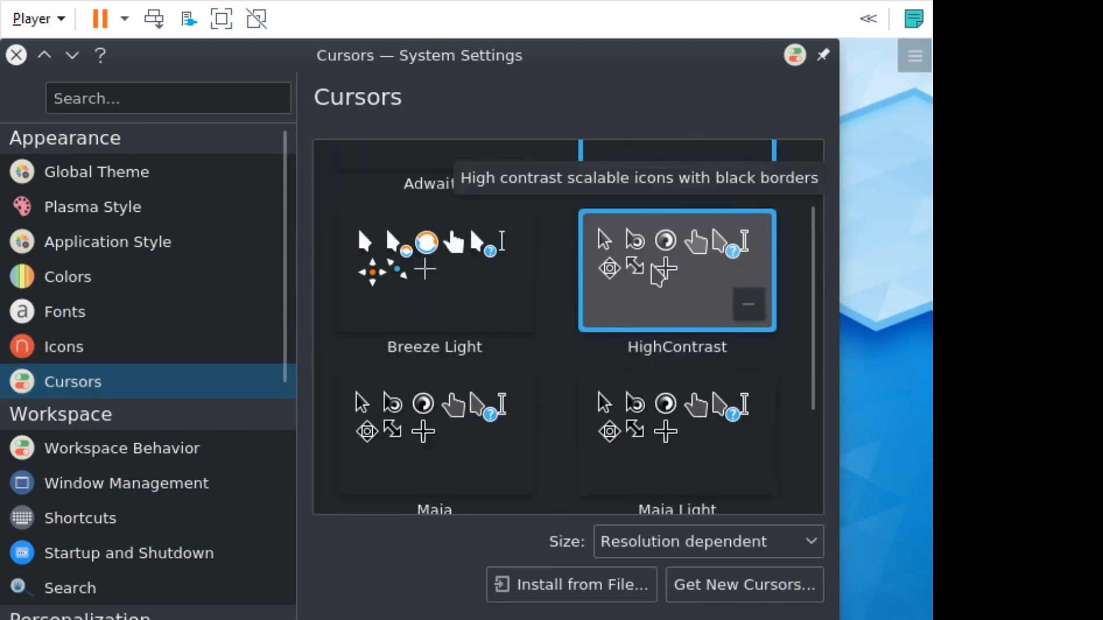
left_click(655, 270)
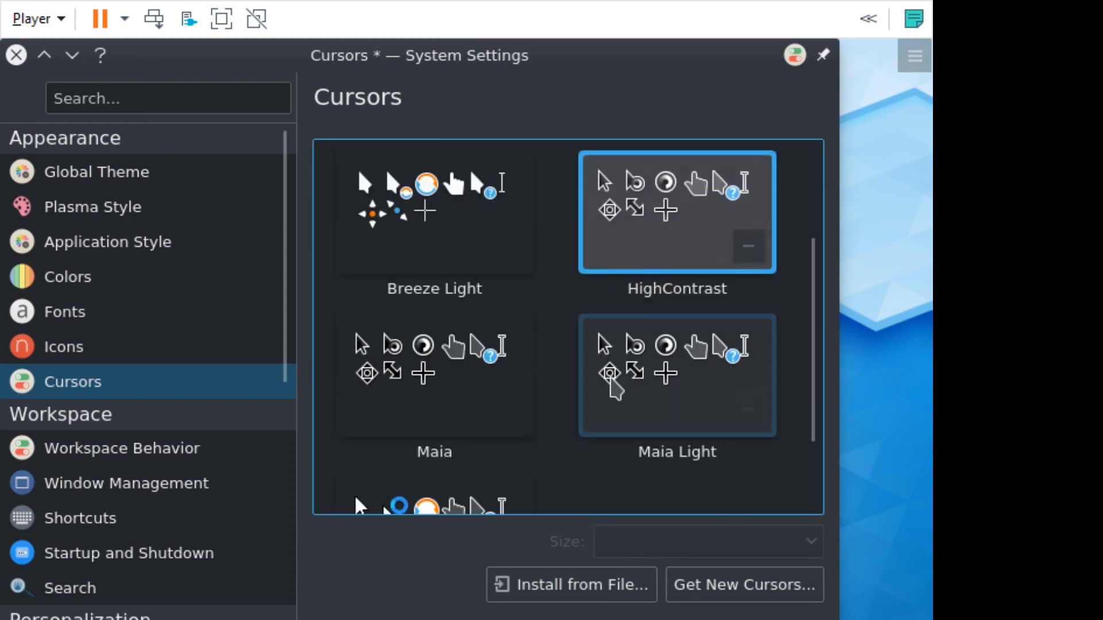
left_click(735, 616)
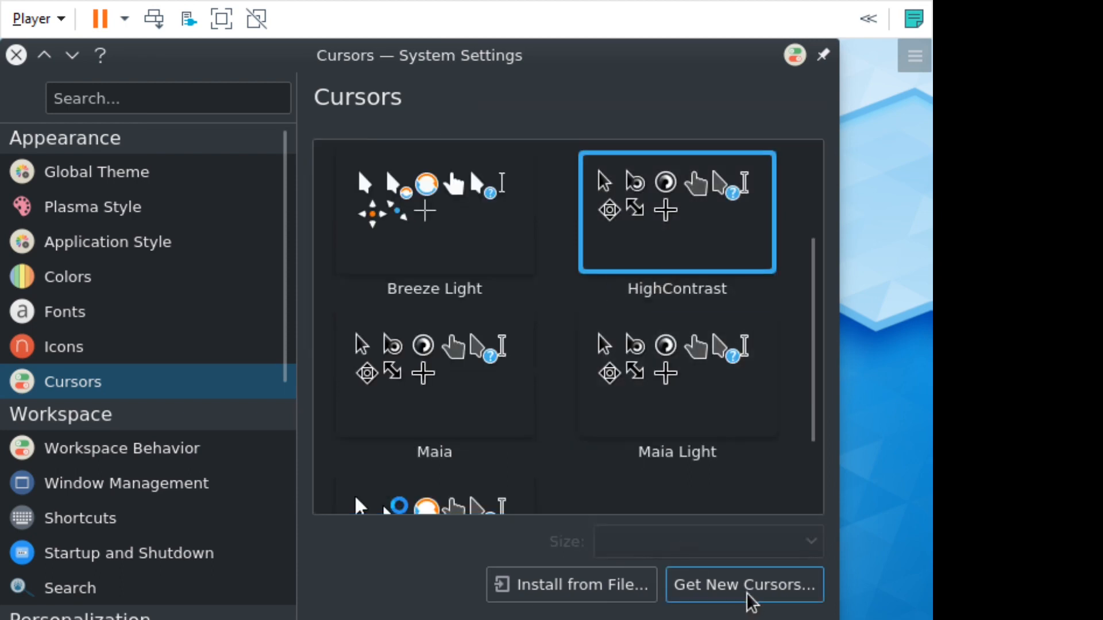
Step: Browse the downloadable cursor themes in the System Settings Add-On Installer and close it without installing any
left_click(747, 594)
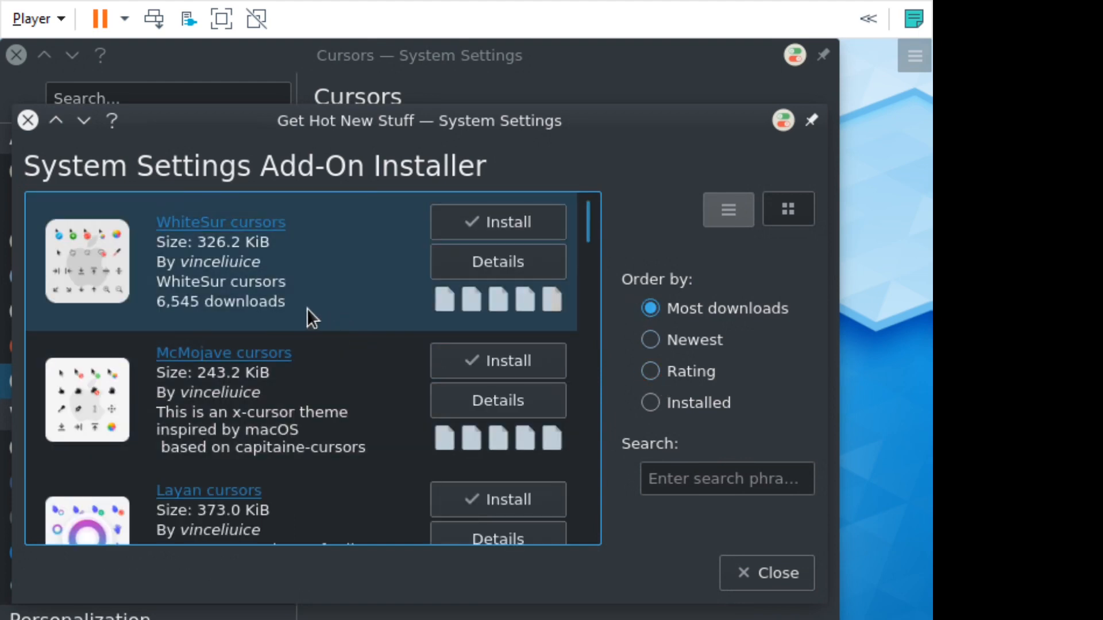
scroll(293, 312, "down", 5)
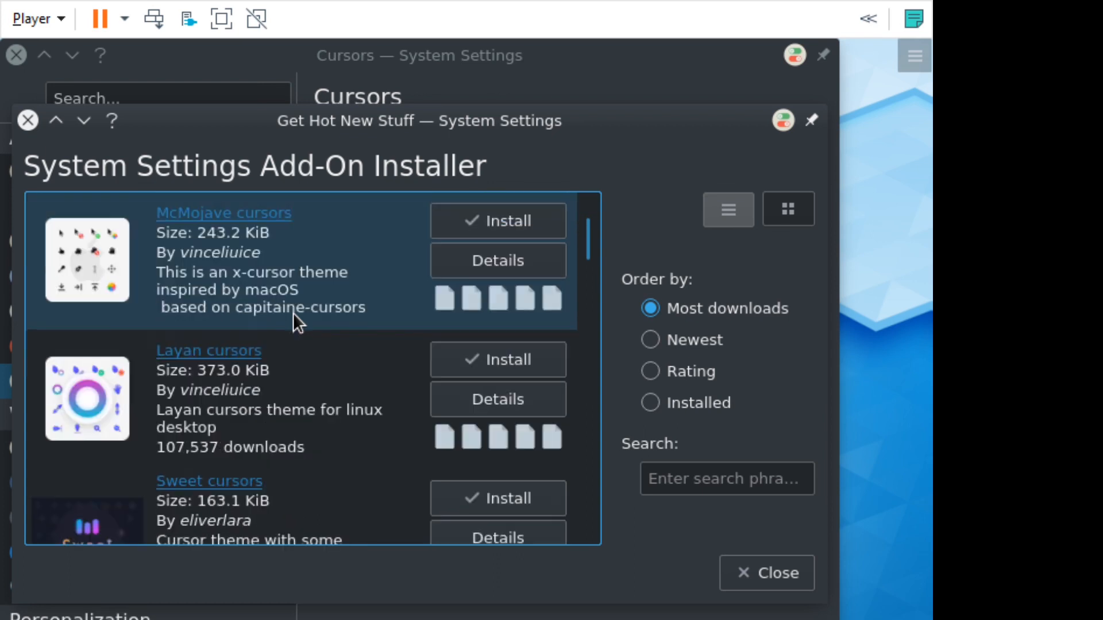
scroll(293, 313, "down", 1)
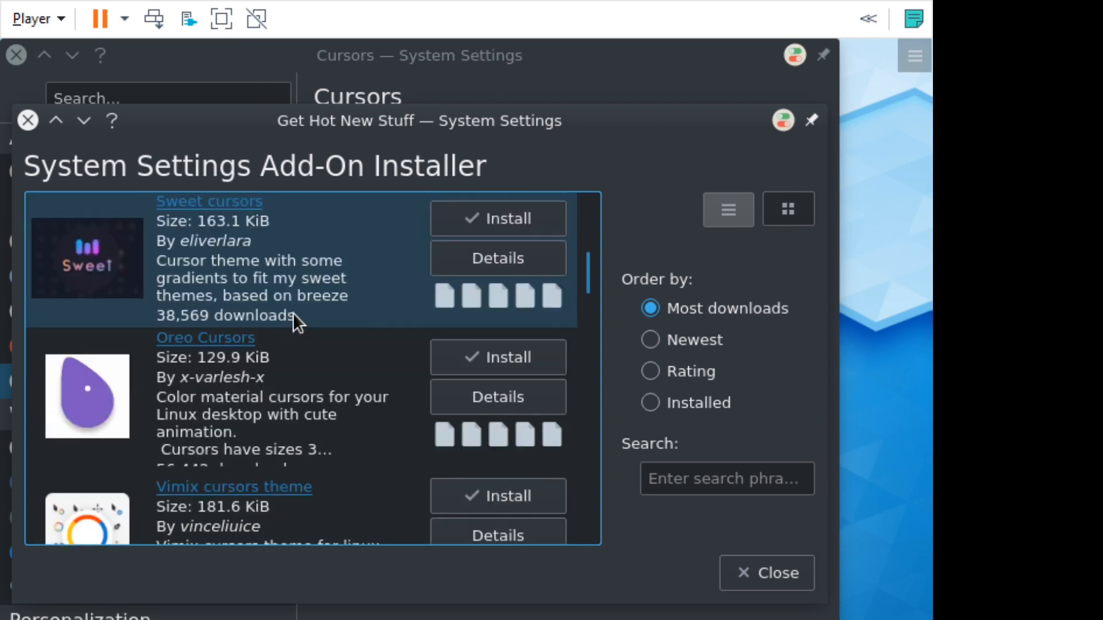
scroll(293, 313, "down", 1)
scroll(293, 305, "down", 2)
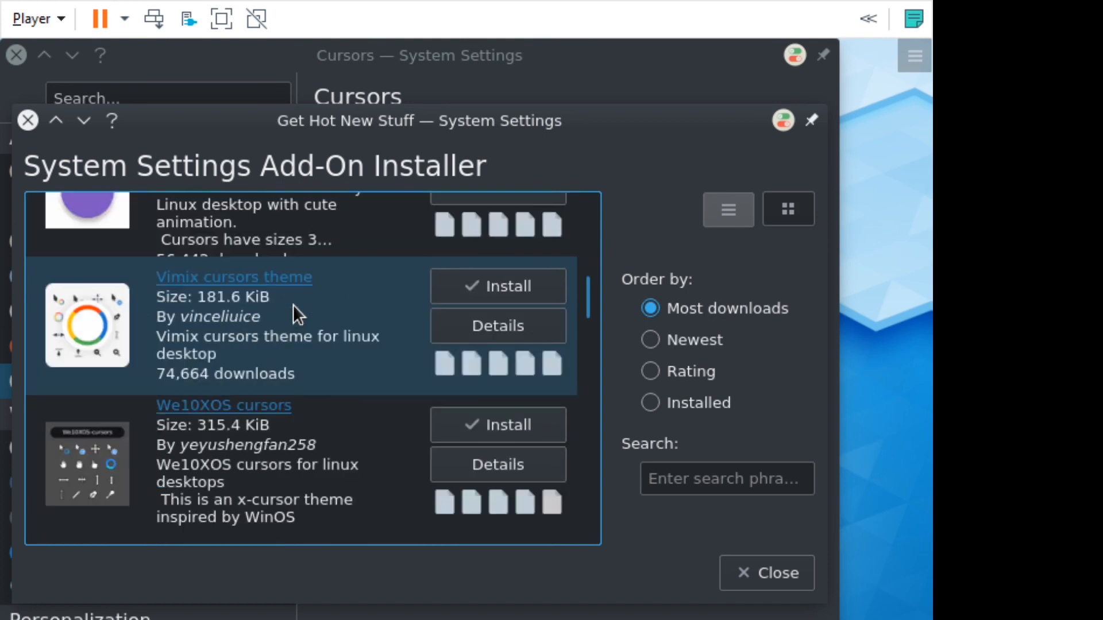
scroll(305, 316, "down", 3)
scroll(288, 345, "up", 2)
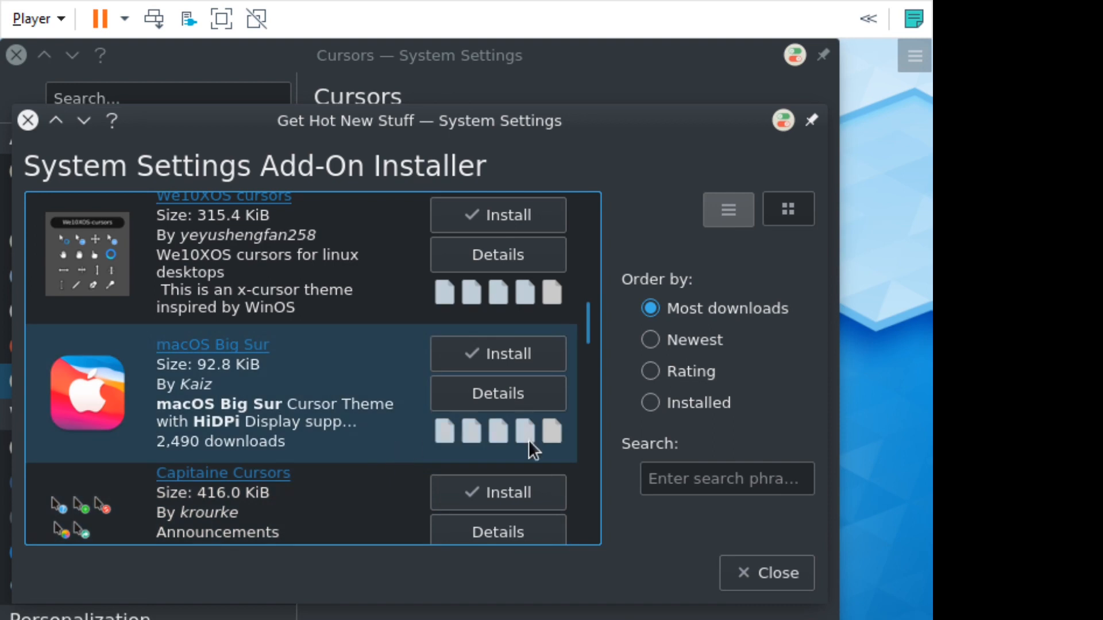
left_click(730, 569)
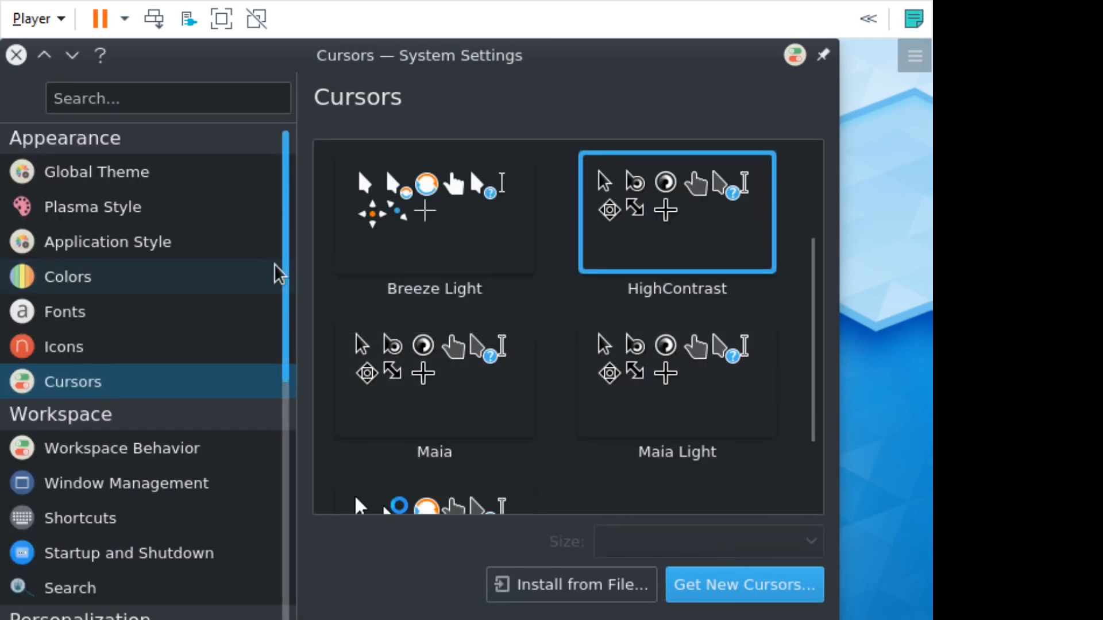
Step: Look over the settings categories and apply the Breeze global theme
scroll(40, 397, "down", 3)
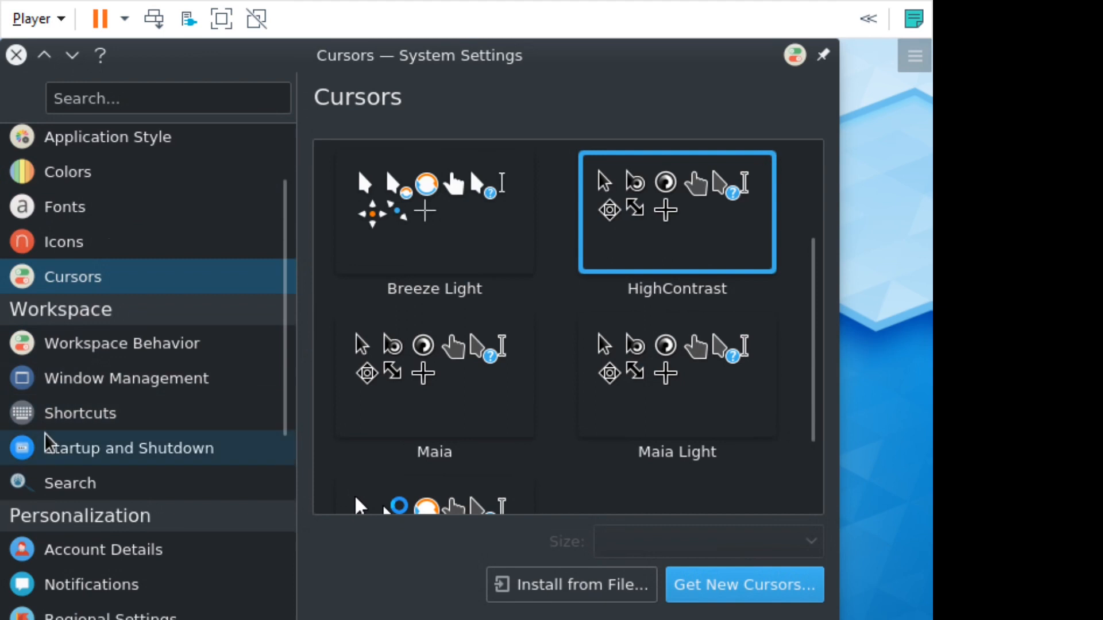
scroll(44, 442, "down", 2)
scroll(50, 442, "down", 2)
scroll(55, 436, "down", 4)
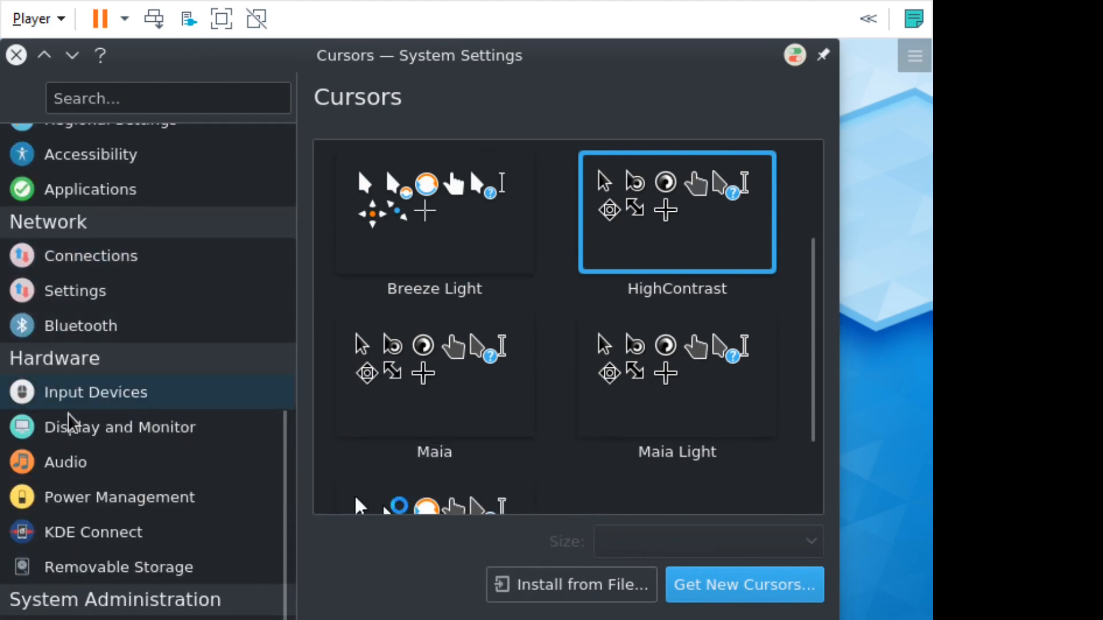
scroll(138, 605, "up", 6)
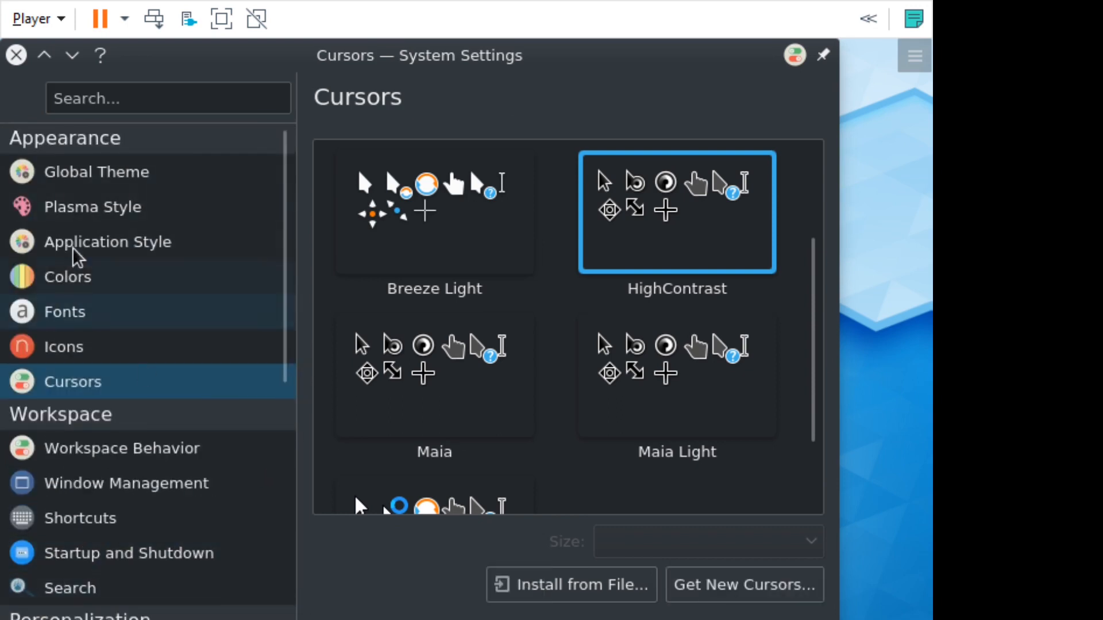
left_click(98, 183)
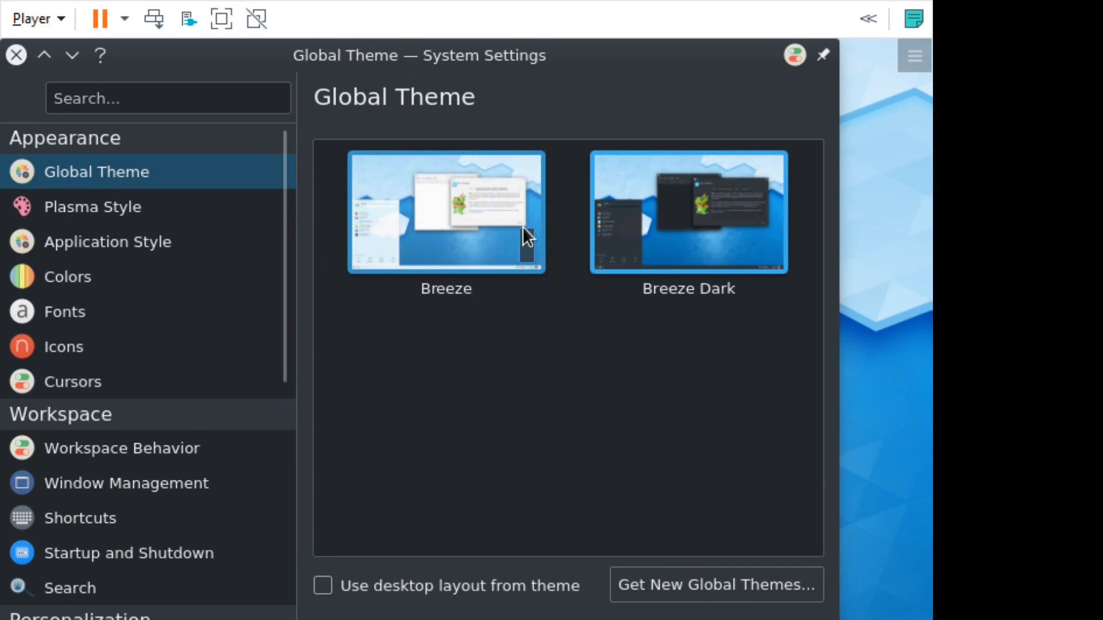
left_click(479, 233)
left_click(775, 619)
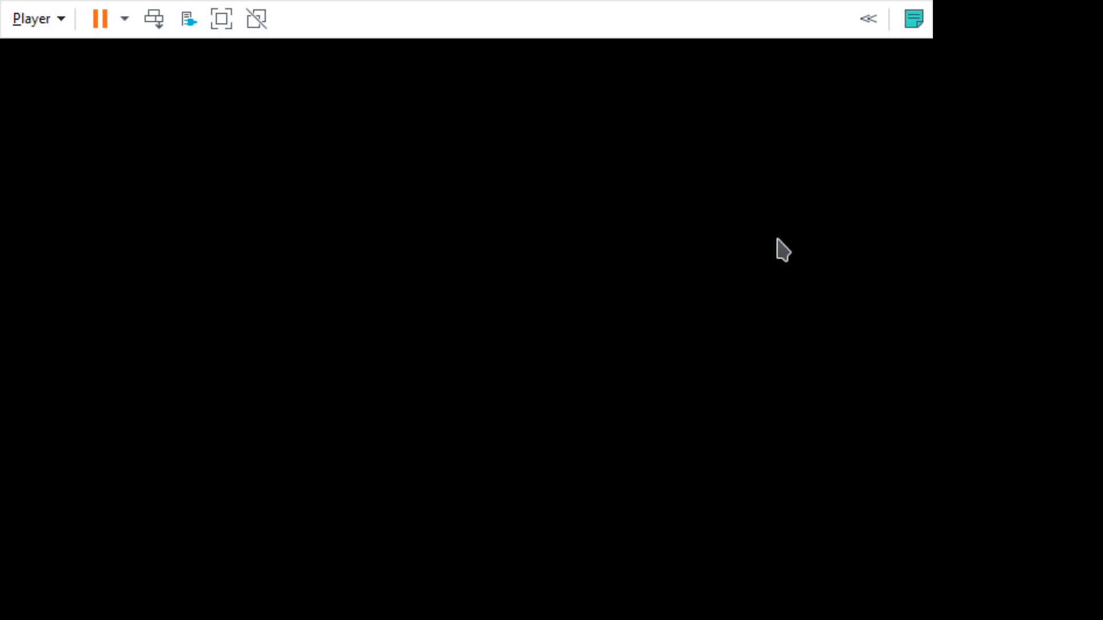
Step: Apply the Breeze Dark global theme, leaving the option to use the desktop layout from the theme disabled
left_click(650, 198)
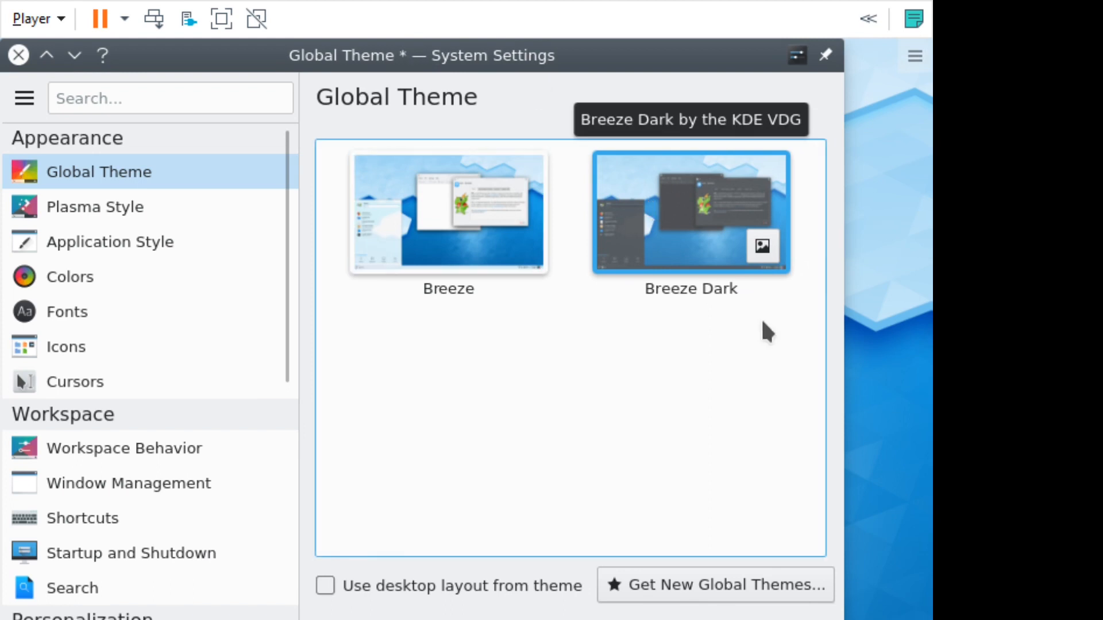
left_click(795, 619)
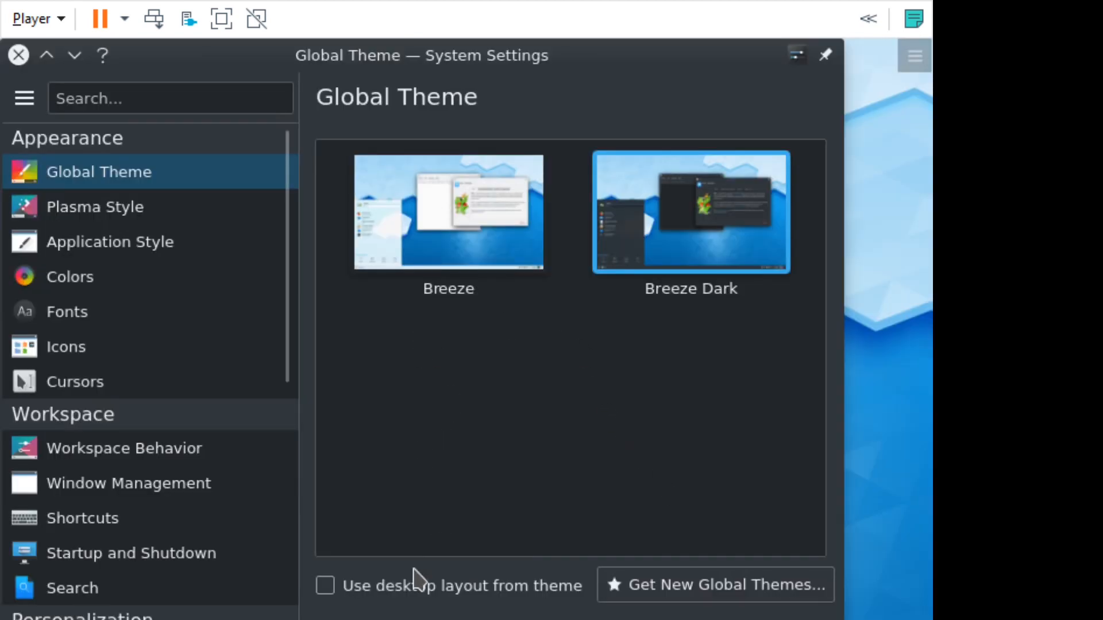
left_click(417, 587)
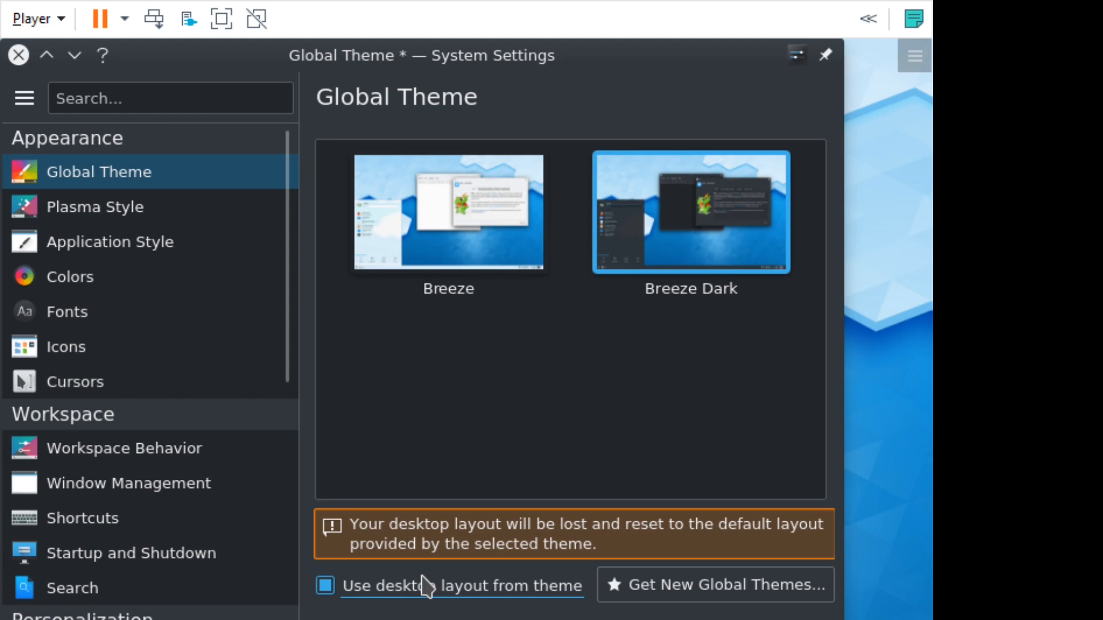
left_click(424, 586)
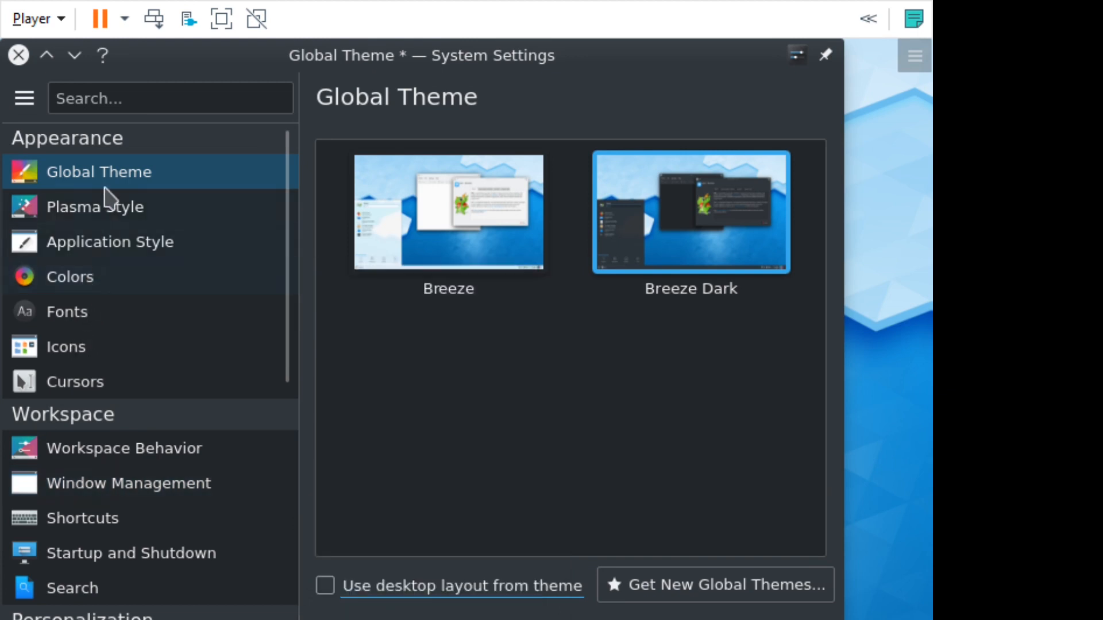
Step: Apply the pending Global Theme changes and look through the Plasma Style and Application Style settings
left_click(121, 217)
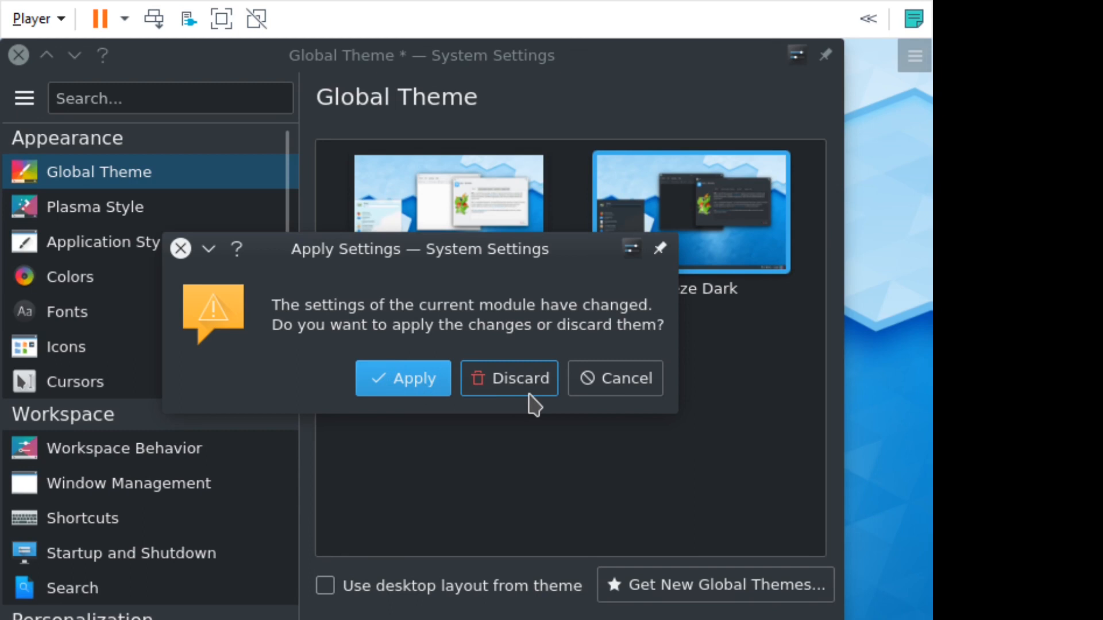
left_click(408, 378)
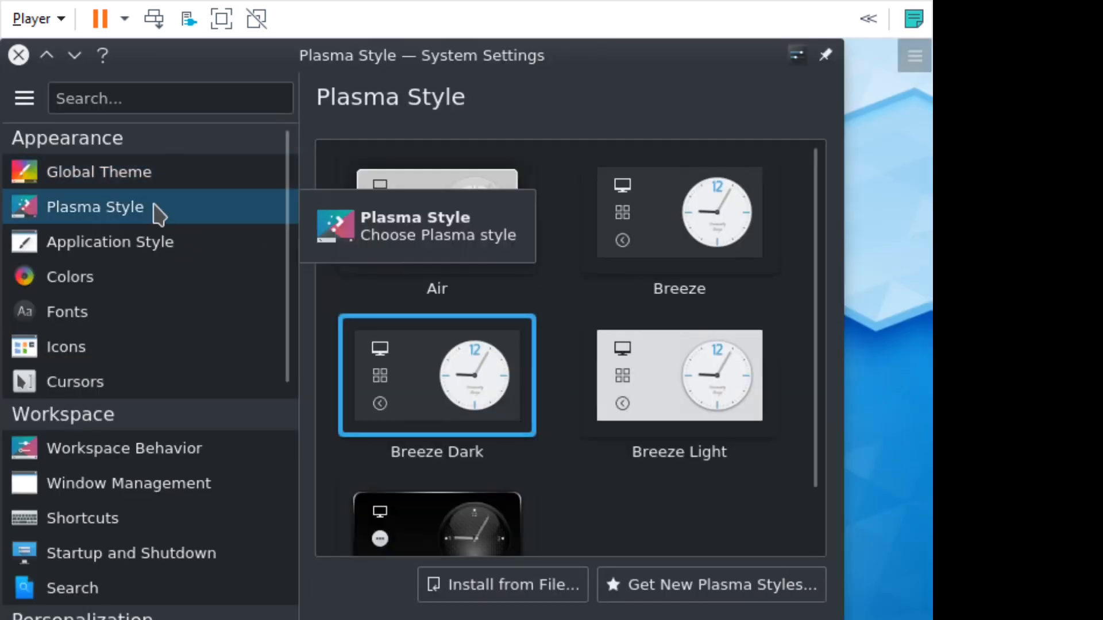
scroll(497, 304, "down", 2)
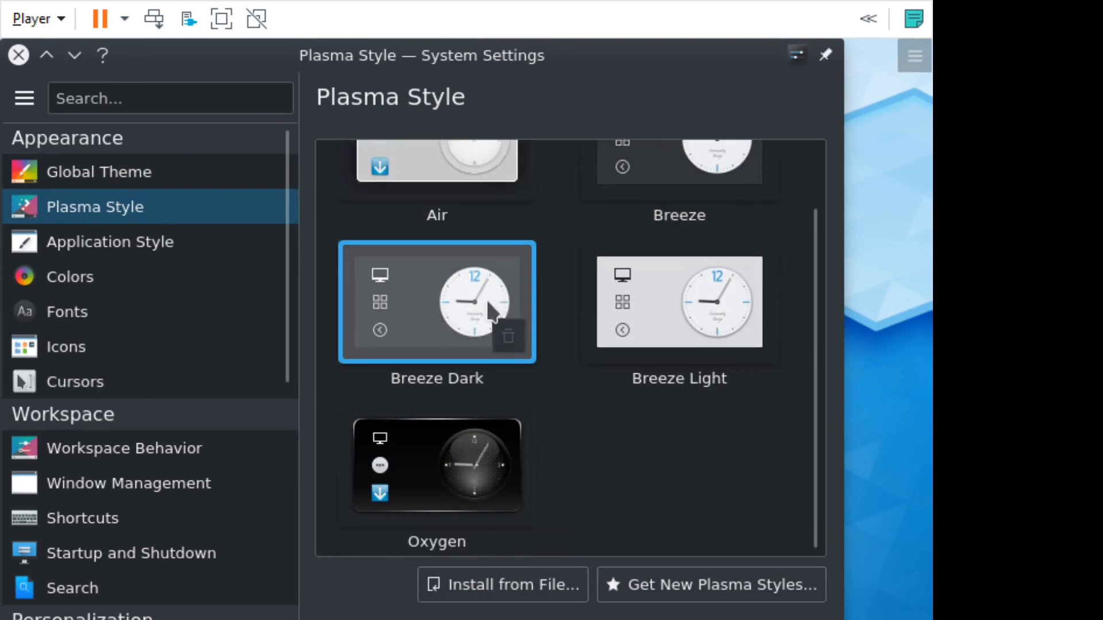
scroll(479, 332, "up", 2)
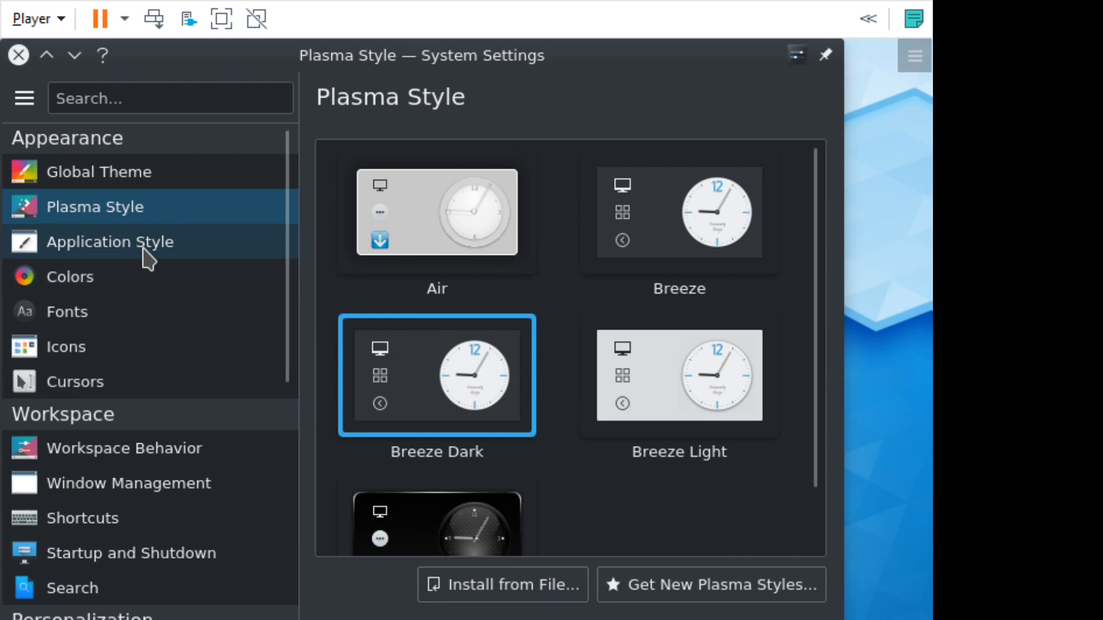
left_click(148, 254)
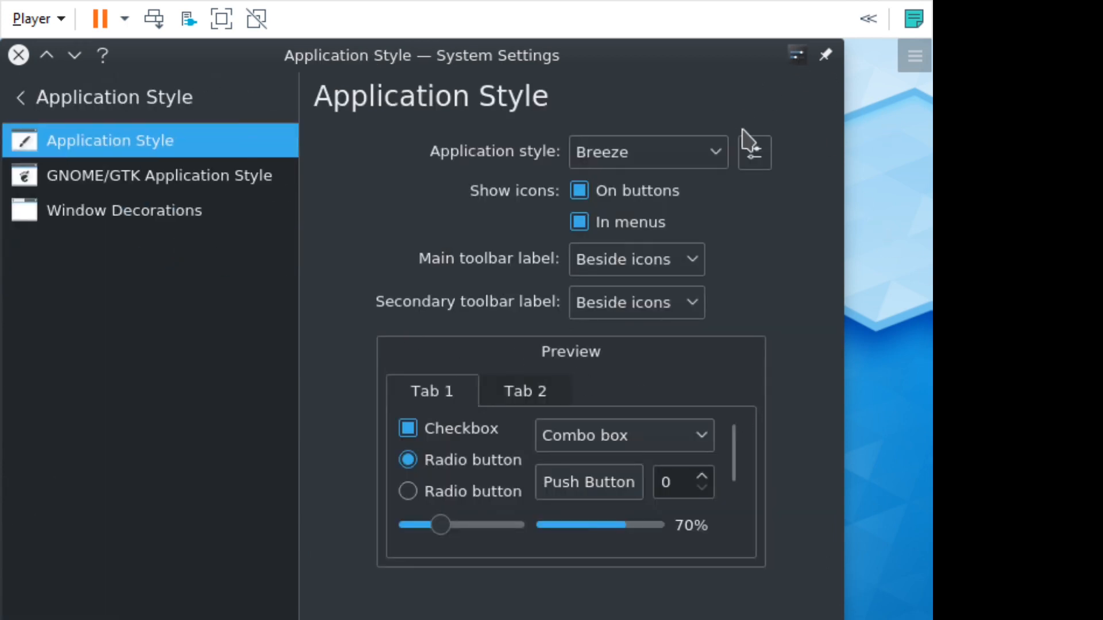
key("super")
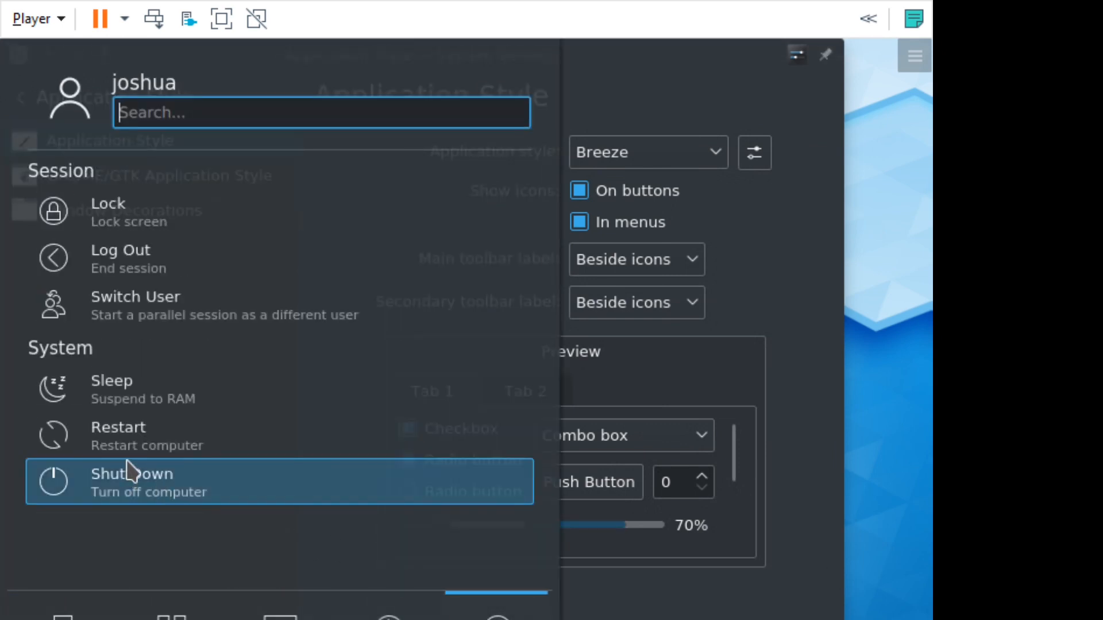
left_click(892, 279)
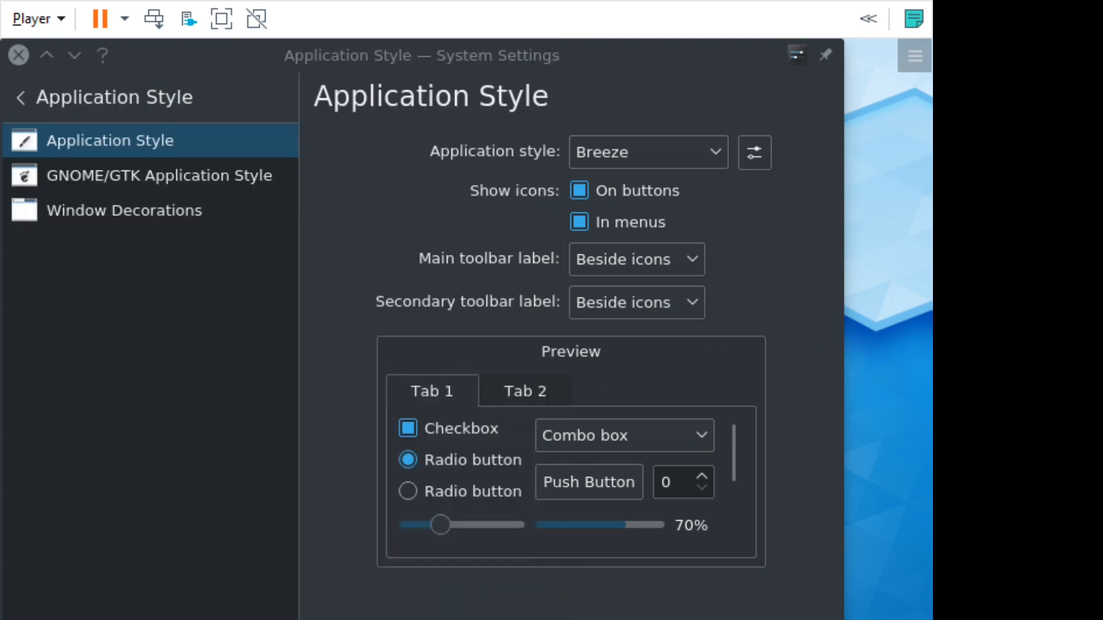